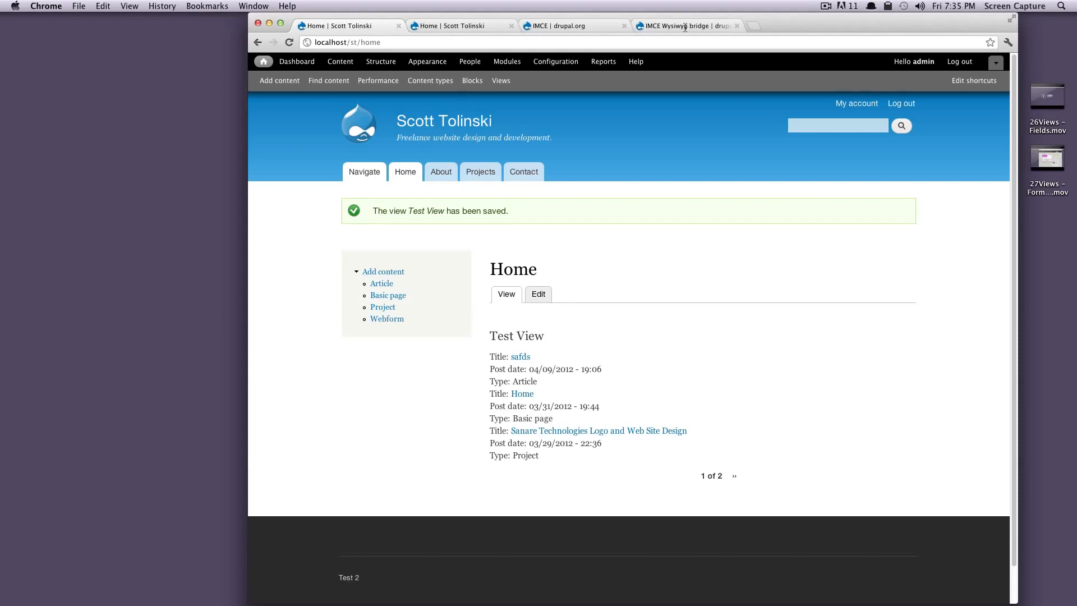
Step: Download the zip archive of the recommended IMCE 7.x-1.5 release from its drupal.org project page
{"action": "left_click", "coordinate": [587, 26]}
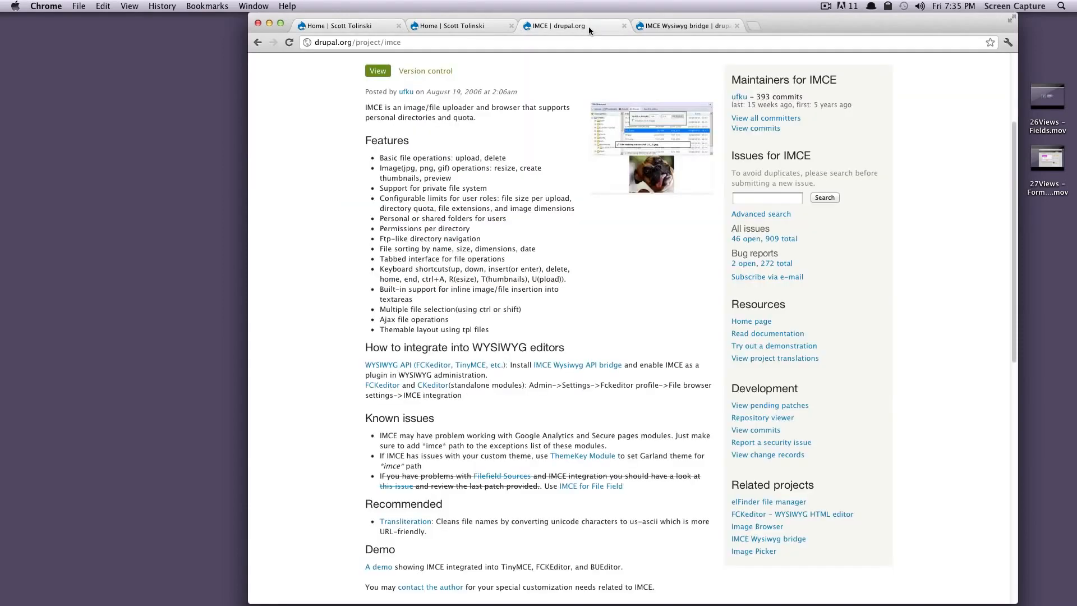
{"action": "left_click", "coordinate": [366, 43]}
{"action": "scroll", "coordinate": [554, 163], "scroll_direction": "up", "scroll_amount": 5}
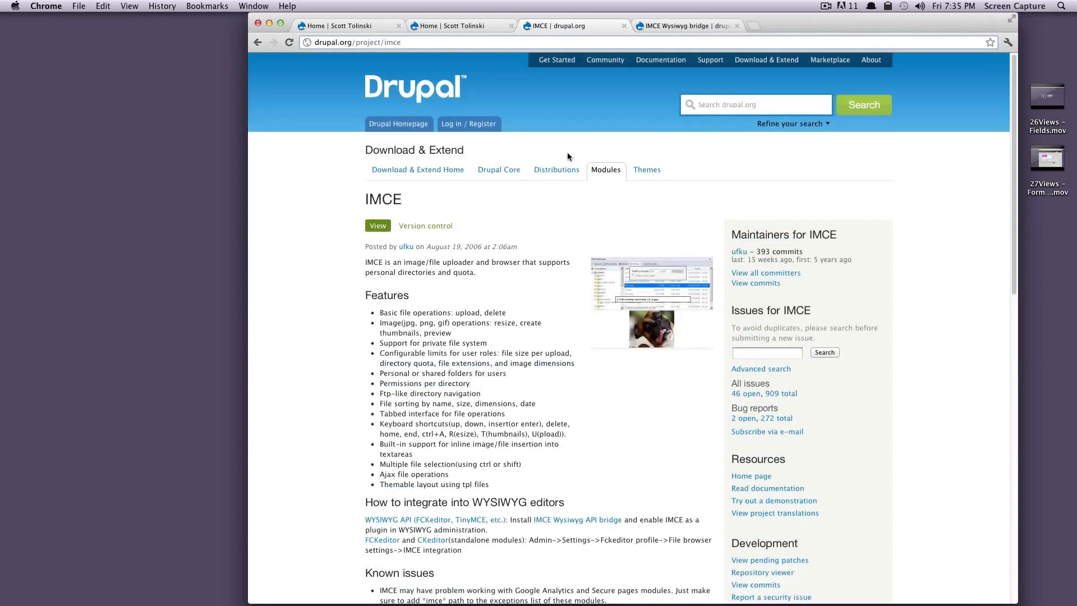
{"action": "double_click", "coordinate": [387, 43]}
{"action": "scroll", "coordinate": [589, 224], "scroll_direction": "down", "scroll_amount": 15}
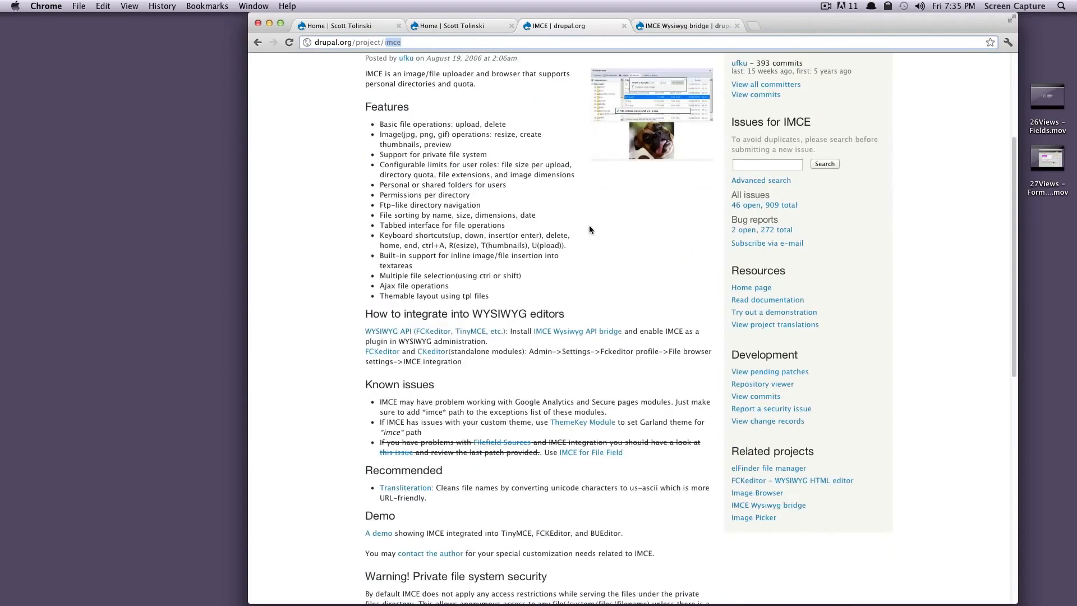
{"action": "left_click", "coordinate": [527, 314]}
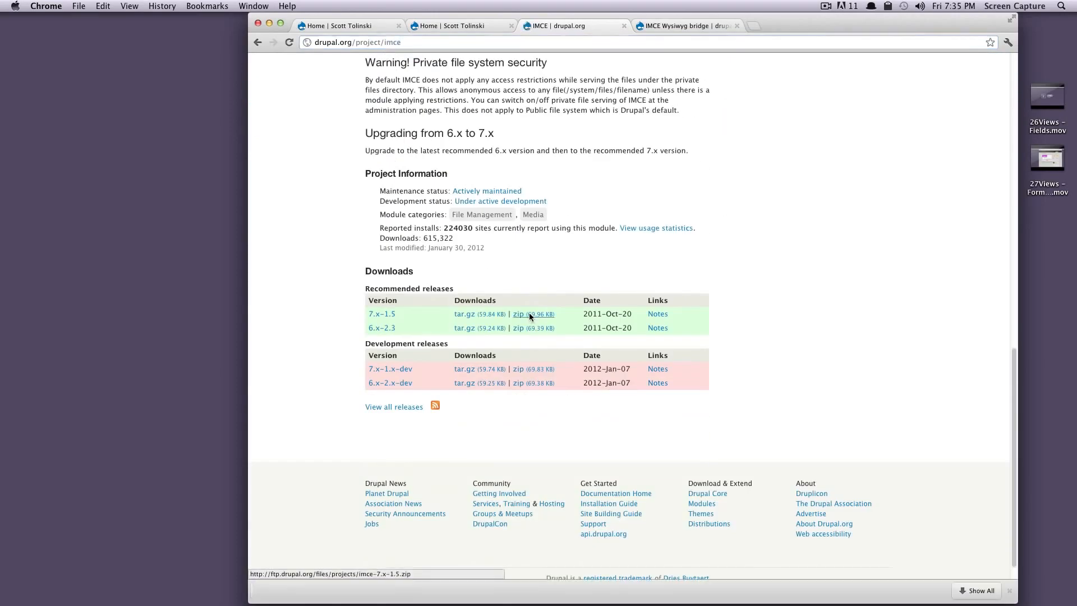
Step: Download the recommended 7.x-1.0 zip of IMCE Wysiwyg bridge and check its supported editors for CKEditor
{"action": "left_click", "coordinate": [679, 27]}
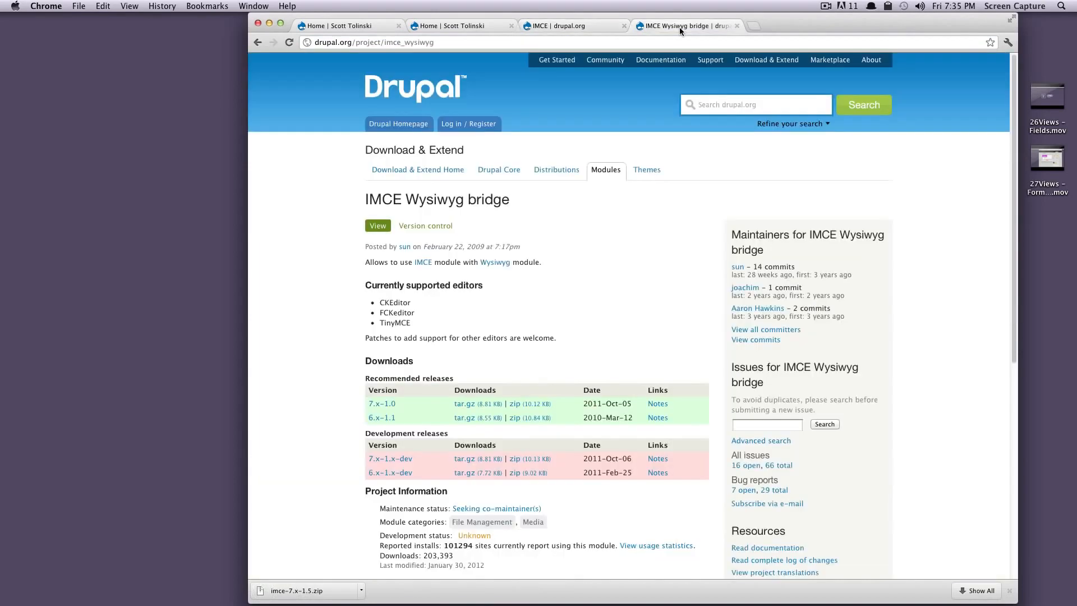
{"action": "left_click_drag", "start_coordinate": [406, 200], "coordinate": [430, 195]}
{"action": "left_click", "coordinate": [450, 200]}
{"action": "scroll", "coordinate": [561, 280], "scroll_direction": "down", "scroll_amount": 3}
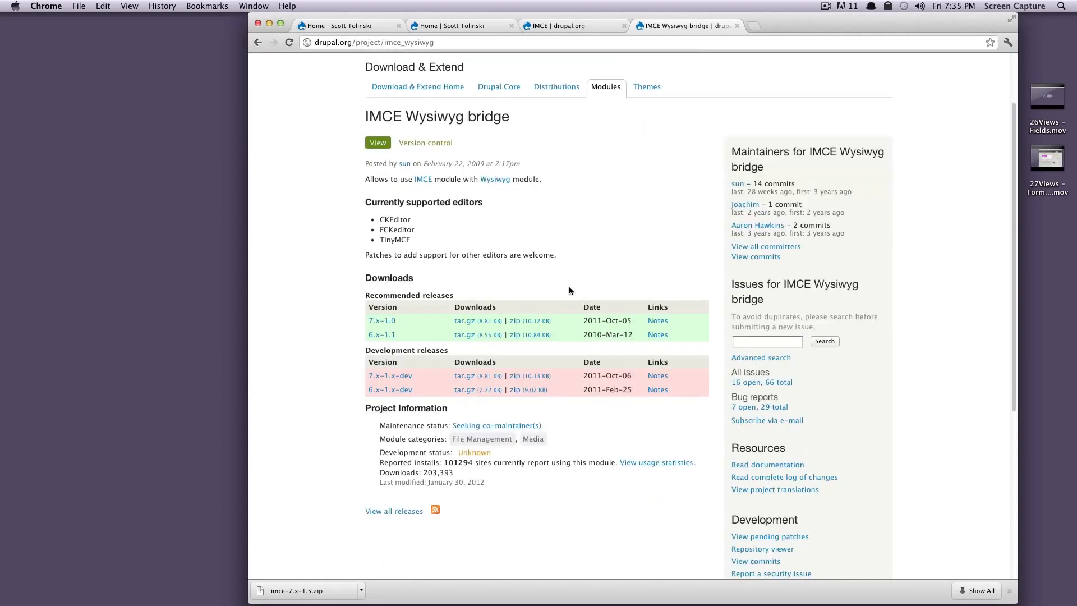
{"action": "left_click", "coordinate": [517, 320]}
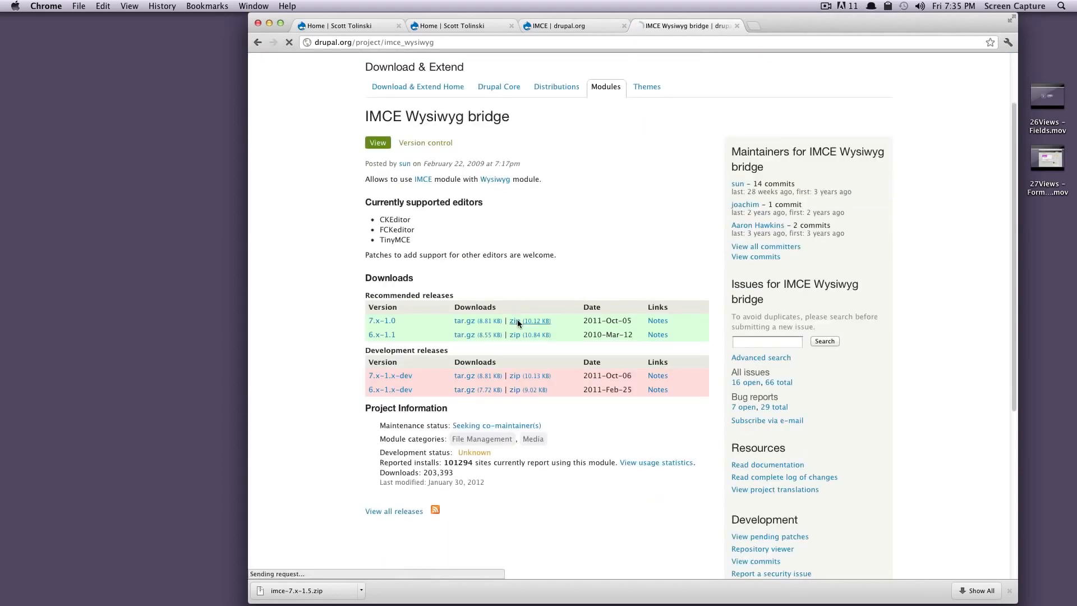
{"action": "mouse_move", "coordinate": [380, 219]}
{"action": "left_mouse_down"}
{"action": "mouse_move", "coordinate": [422, 219]}
{"action": "mouse_move", "coordinate": [378, 234]}
{"action": "mouse_move", "coordinate": [392, 241]}
{"action": "mouse_move", "coordinate": [379, 241]}
{"action": "mouse_move", "coordinate": [380, 220]}
{"action": "left_mouse_up"}
{"action": "left_click", "coordinate": [479, 241]}
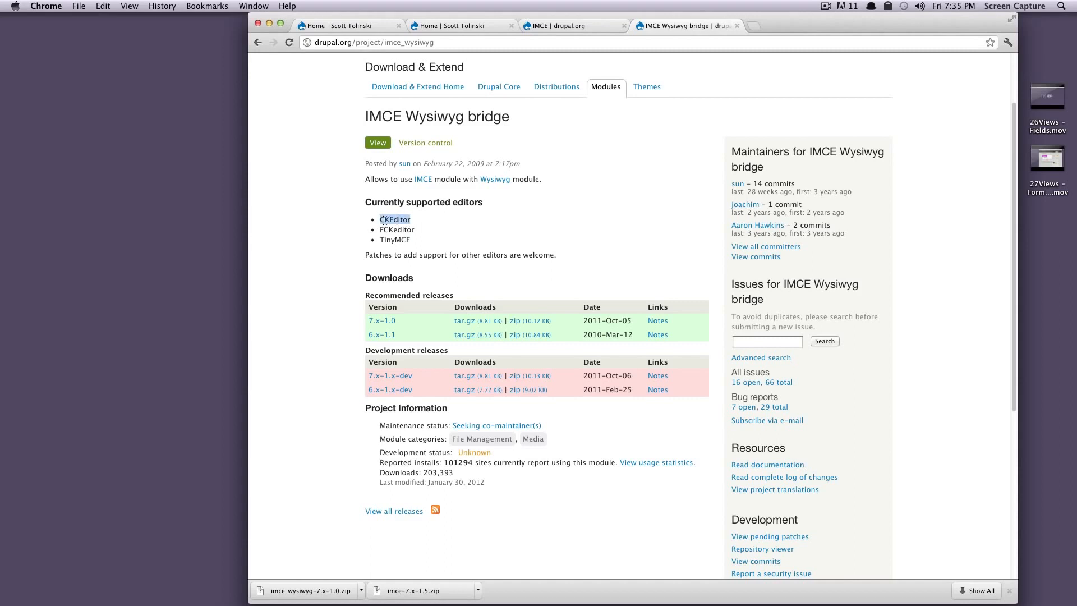
{"action": "left_click", "coordinate": [422, 221]}
Step: Return to the local site's home page, then switch to Finder and open the site's sites folder
{"action": "left_click", "coordinate": [359, 25]}
{"action": "mouse_move", "coordinate": [296, 596]}
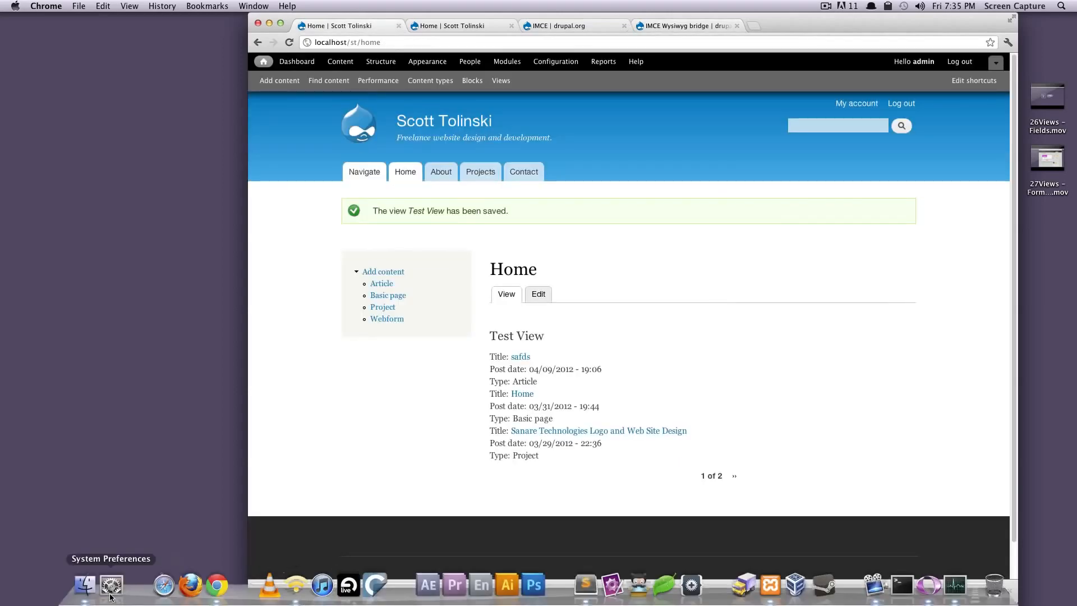
{"action": "left_click", "coordinate": [85, 586]}
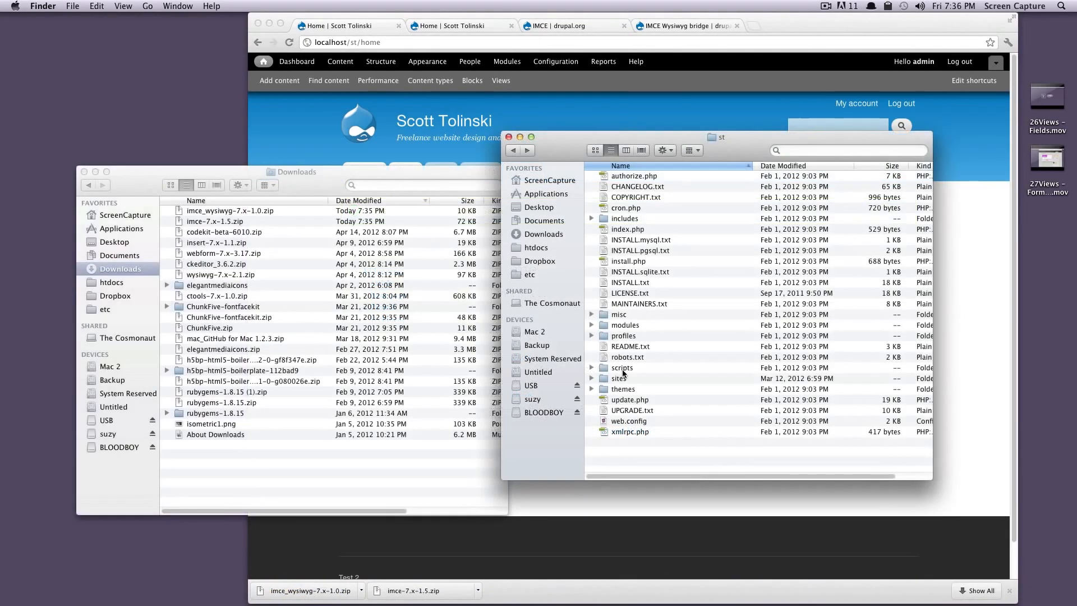
{"action": "double_click", "coordinate": [621, 377]}
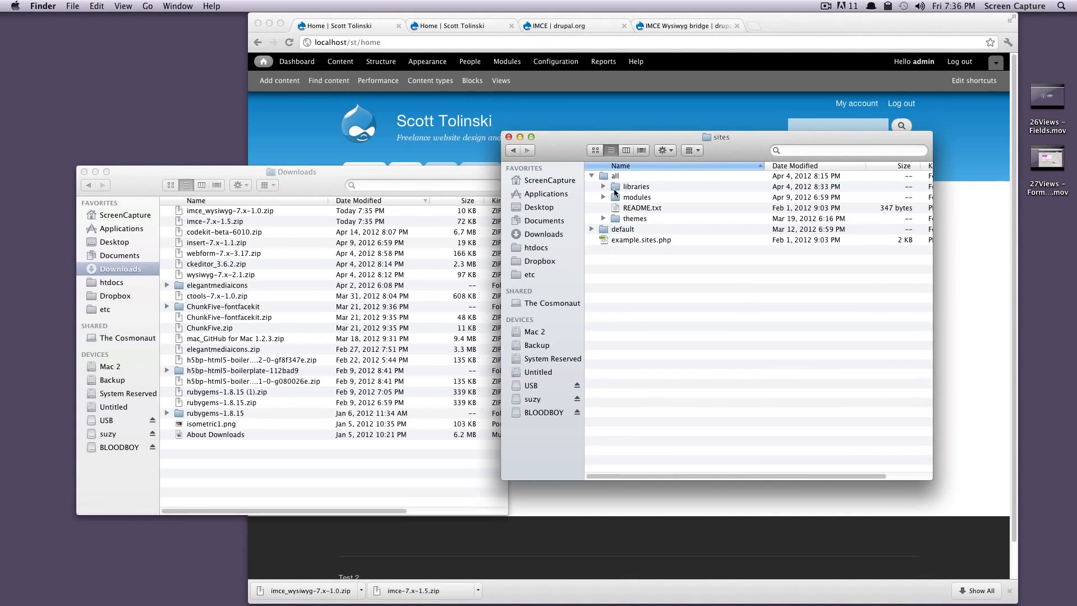
Step: Extract the two downloaded IMCE archives and move the imce and imce_wysiwyg folders into sites/all/modules
{"action": "left_click", "coordinate": [223, 240]}
{"action": "double_click", "coordinate": [218, 210]}
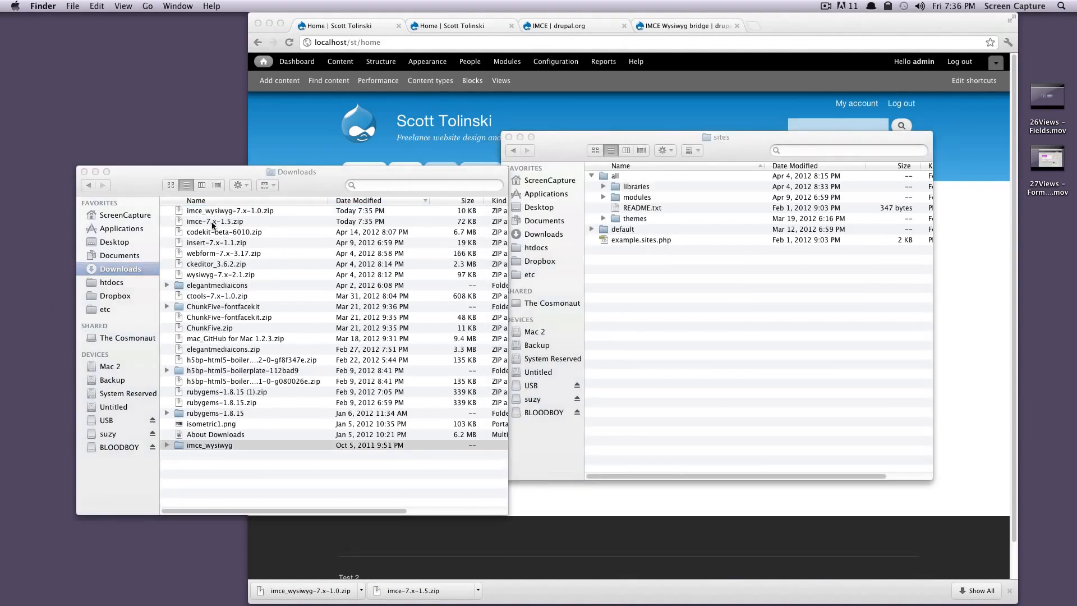
{"action": "double_click", "coordinate": [213, 225]}
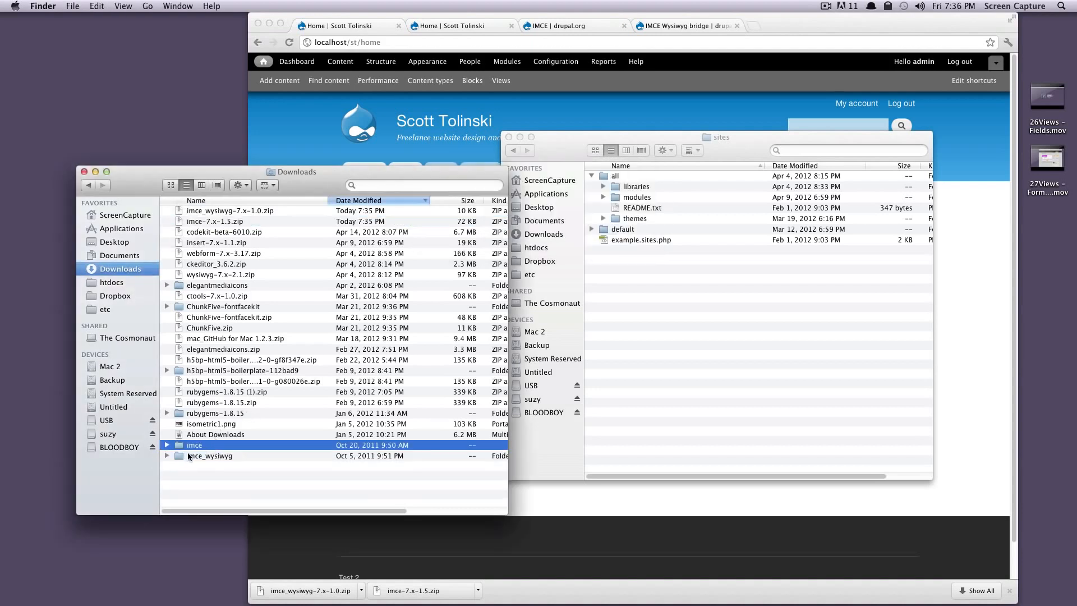
{"action": "left_click", "coordinate": [186, 453], "text": "shift"}
{"action": "left_click_drag", "start_coordinate": [186, 452], "coordinate": [636, 196]}
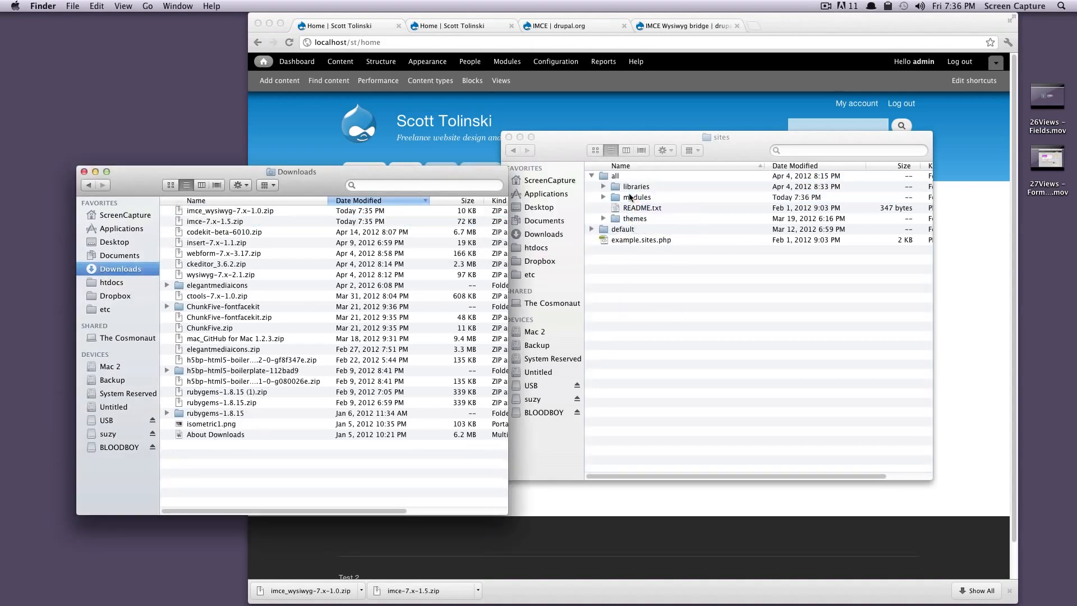
Step: Switch back to Chrome, open the site's module list and mark the IMCE module in the Media group as enabled
{"action": "left_click", "coordinate": [623, 118]}
{"action": "left_click", "coordinate": [509, 62]}
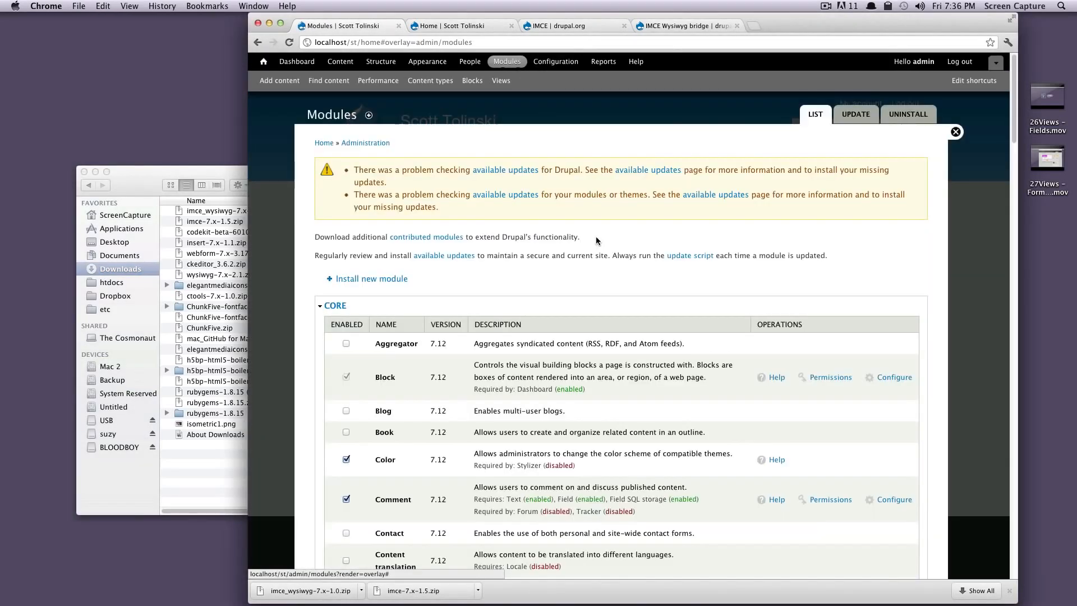
{"action": "scroll", "coordinate": [593, 245], "scroll_direction": "down", "scroll_amount": 15}
{"action": "scroll", "coordinate": [594, 253], "scroll_direction": "down", "scroll_amount": 5}
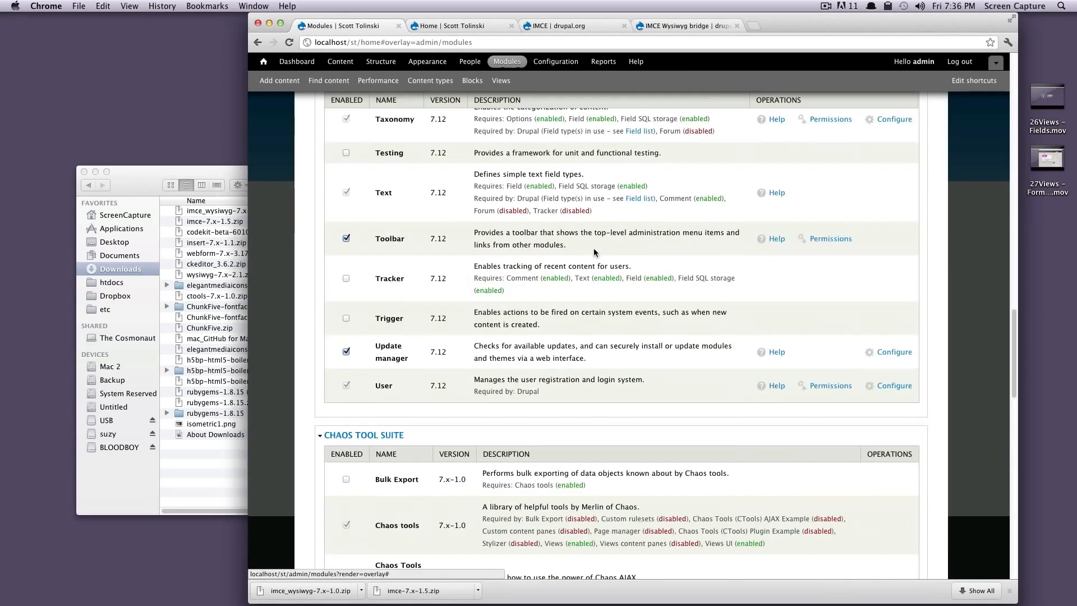
{"action": "left_click", "coordinate": [1010, 591]}
{"action": "scroll", "coordinate": [654, 452], "scroll_direction": "down", "scroll_amount": 10}
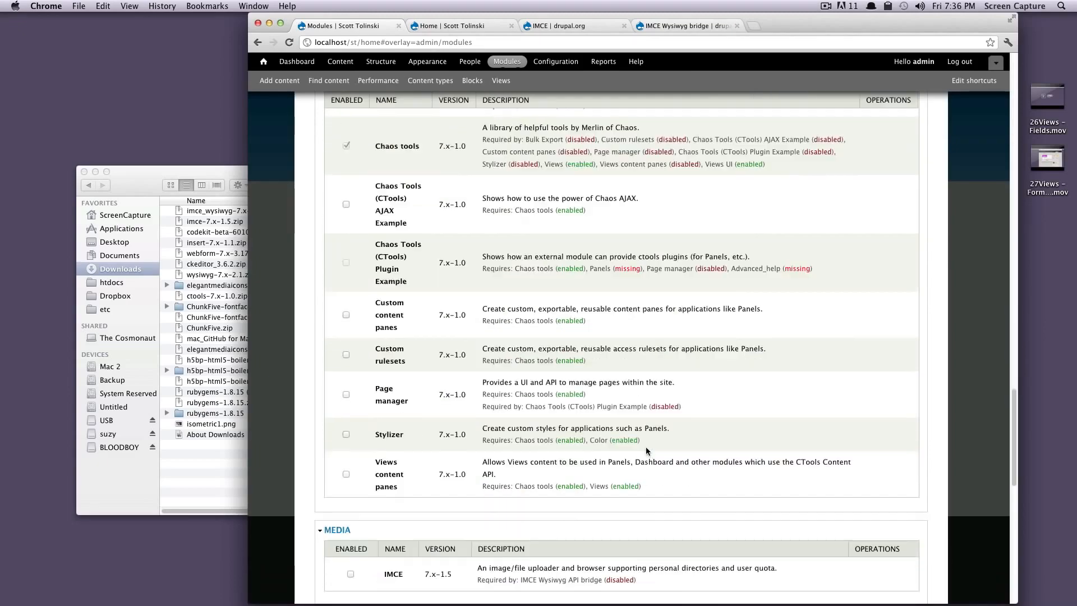
{"action": "left_click", "coordinate": [350, 267]}
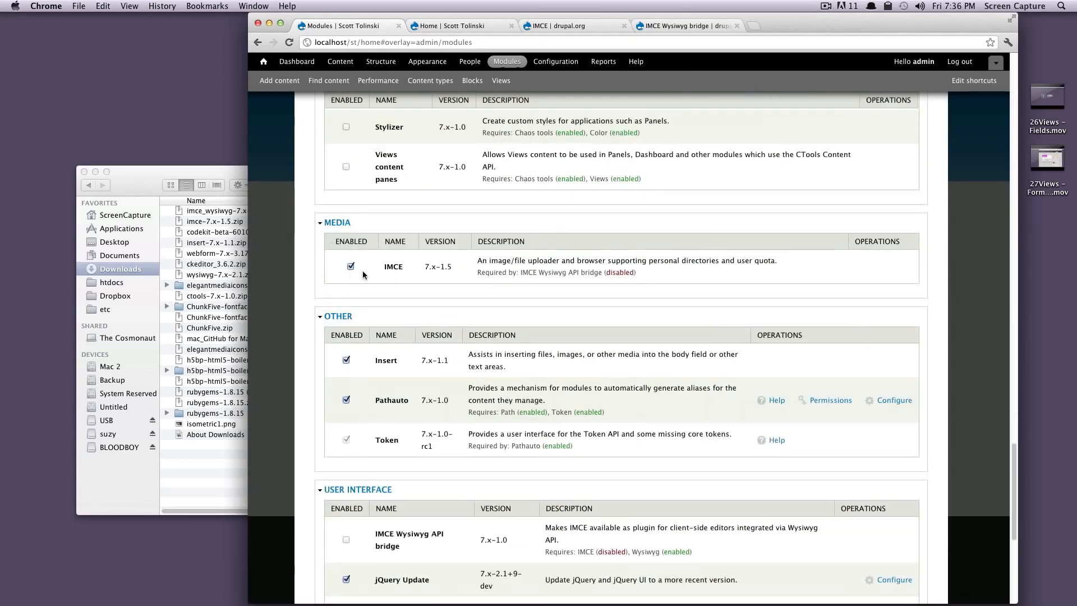
Step: Mark IMCE Wysiwyg API bridge in the User Interface group as enabled and save the module configuration
{"action": "scroll", "coordinate": [621, 314], "scroll_direction": "down", "scroll_amount": 3}
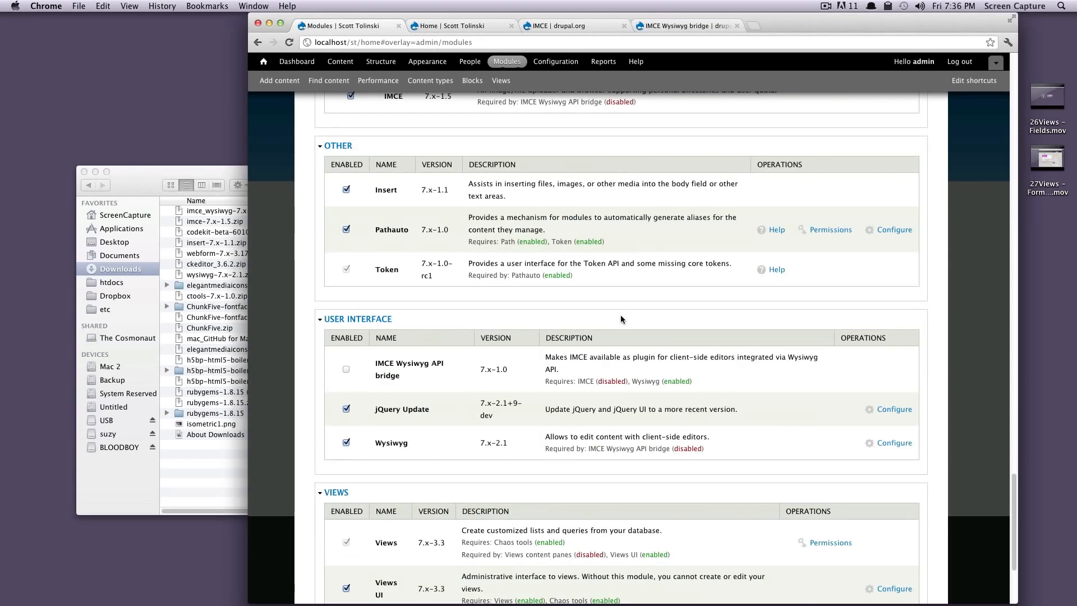
{"action": "triple_click", "coordinate": [379, 366]}
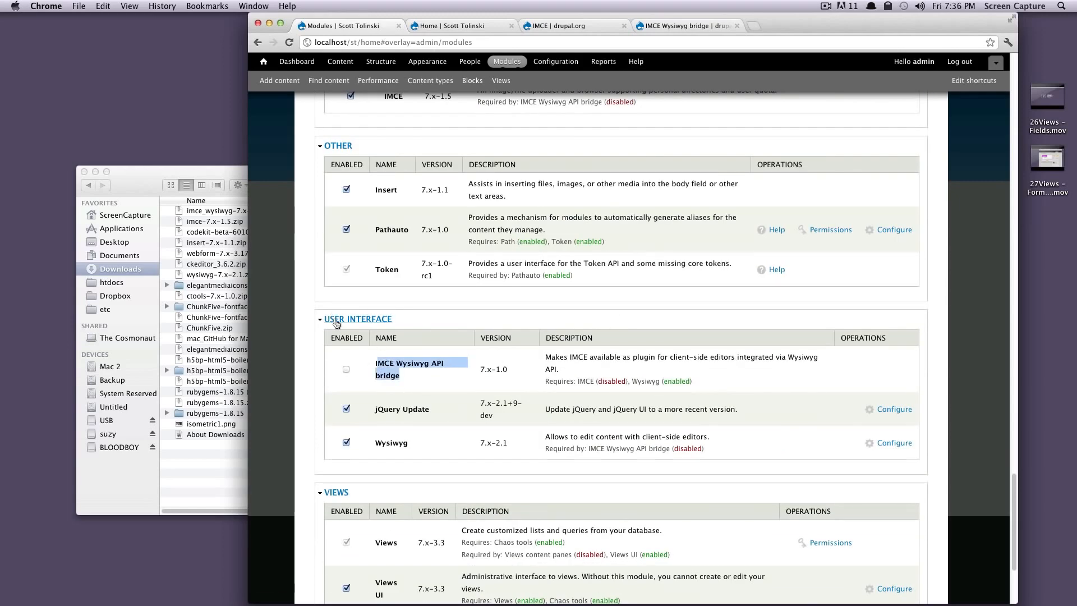
{"action": "left_click", "coordinate": [346, 370]}
{"action": "scroll", "coordinate": [401, 389], "scroll_direction": "down", "scroll_amount": 3}
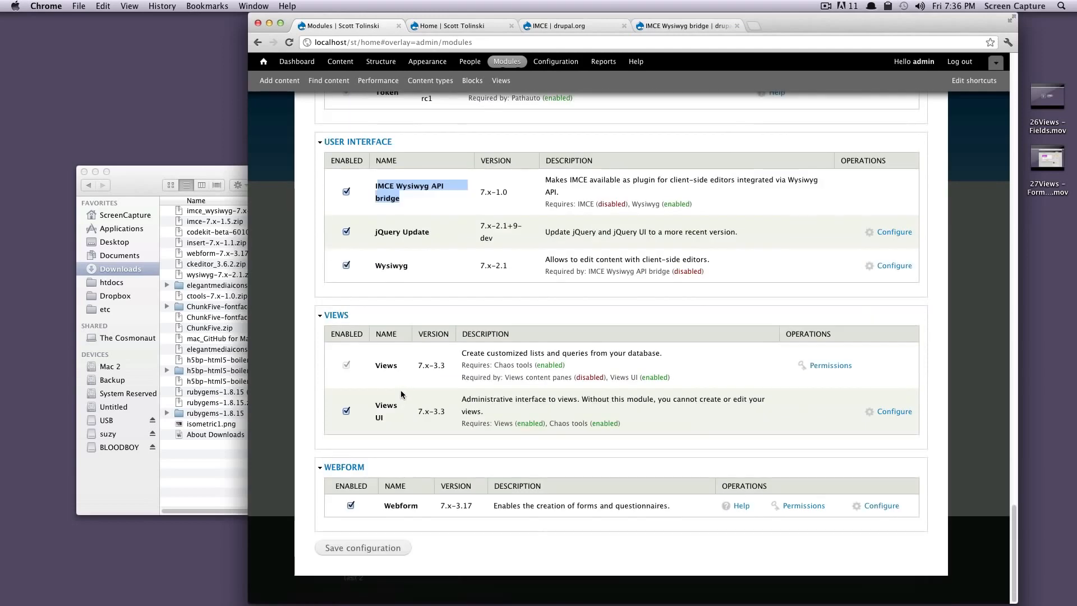
{"action": "left_click", "coordinate": [359, 550]}
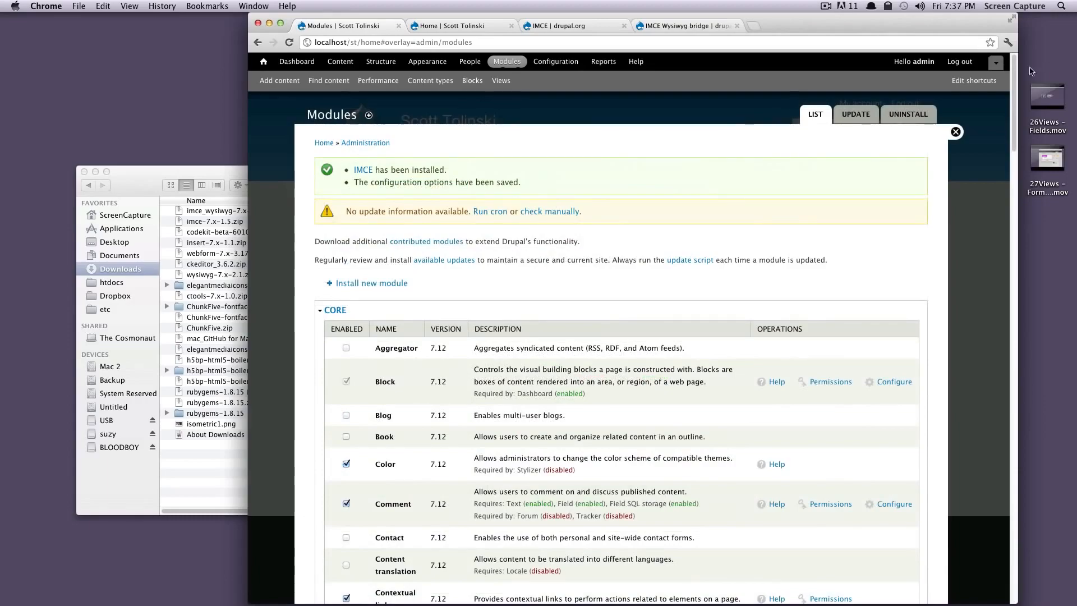
Step: Open the configuration page of the IMCE module from the Media group of the module list
{"action": "scroll", "coordinate": [1014, 111], "scroll_direction": "down", "scroll_amount": 3}
{"action": "left_click_drag", "start_coordinate": [1014, 112], "coordinate": [1012, 457]}
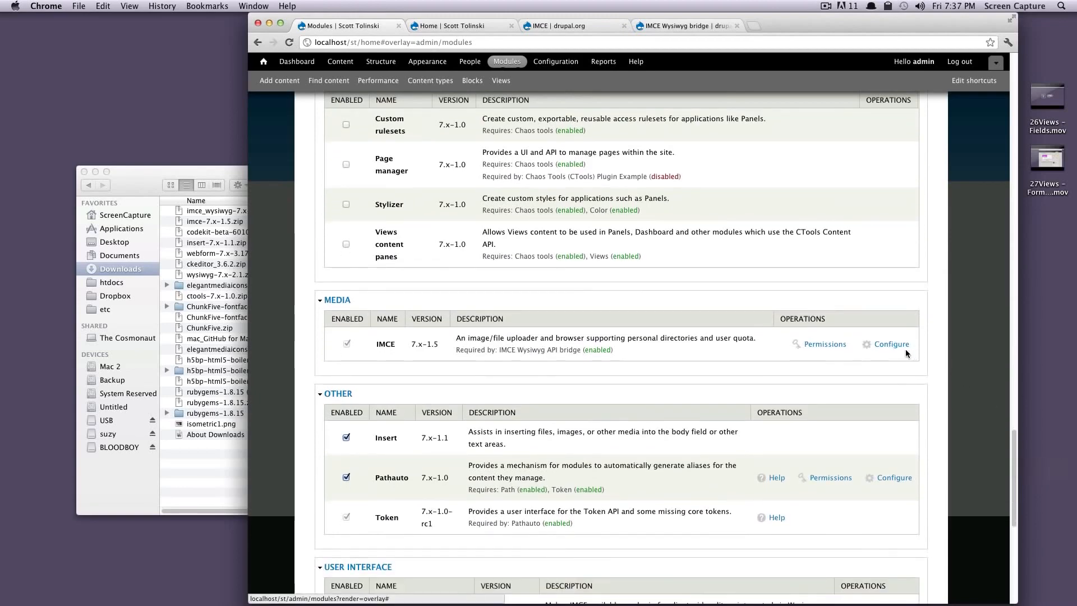
{"action": "left_click", "coordinate": [887, 345]}
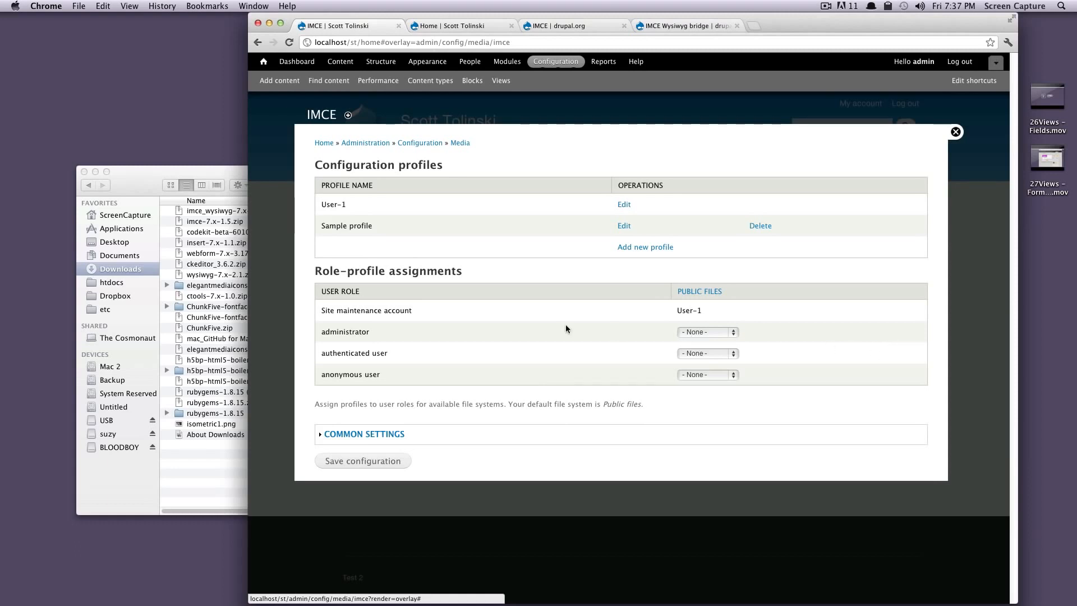
Step: Examine IMCE's configuration profiles and role-profile assignments, including User-1, the site maintenance account and the administrator role
{"action": "left_click_drag", "start_coordinate": [359, 272], "coordinate": [465, 272]}
{"action": "key", "text": "Tab"}
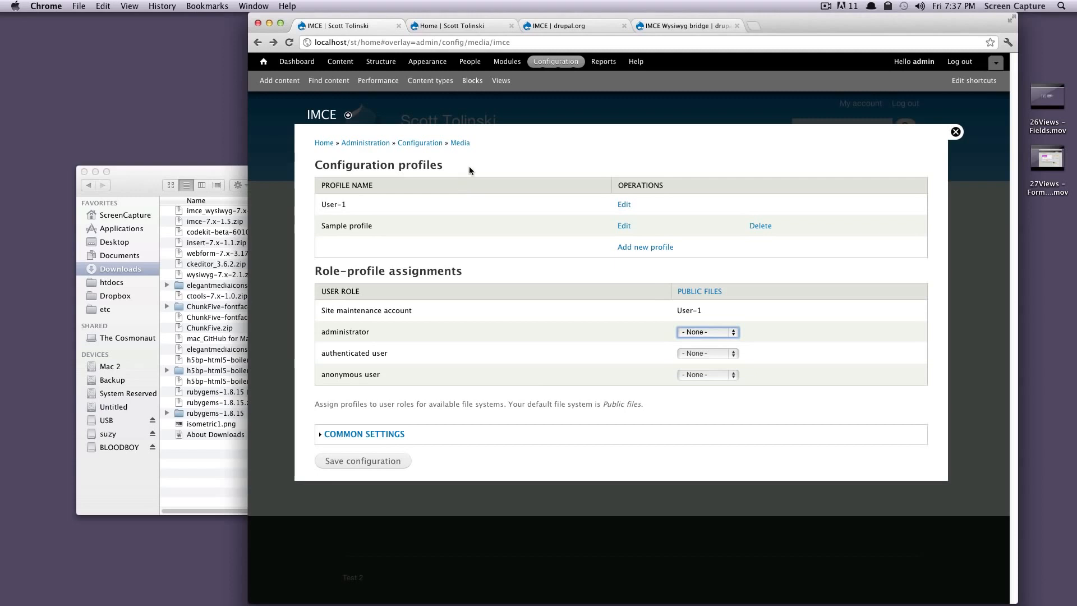
{"action": "left_click_drag", "start_coordinate": [471, 167], "coordinate": [314, 166]}
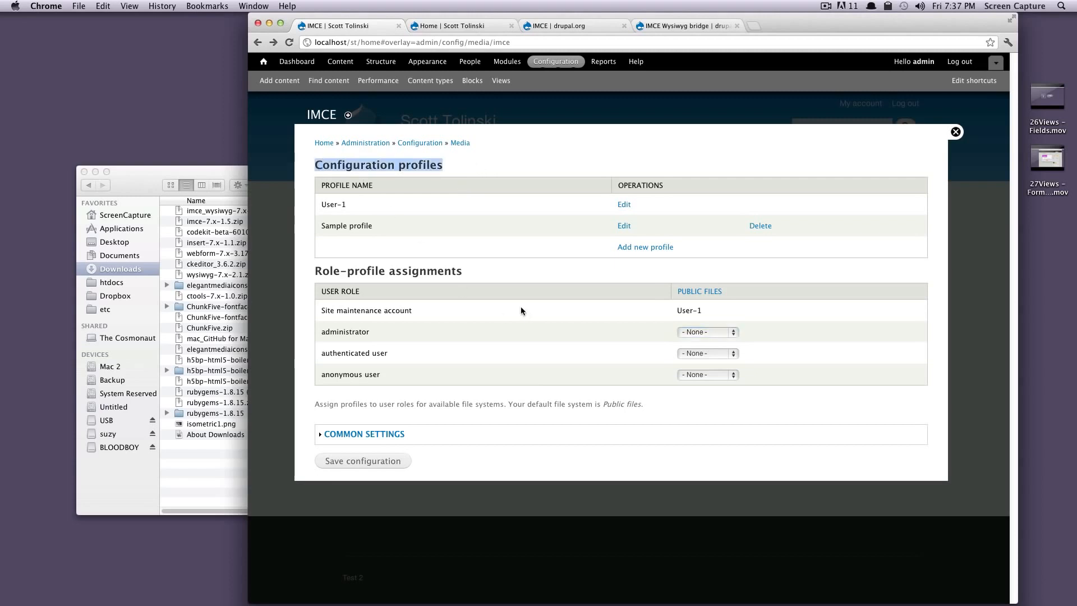
{"action": "left_click_drag", "start_coordinate": [462, 274], "coordinate": [314, 272]}
{"action": "left_click", "coordinate": [491, 274]}
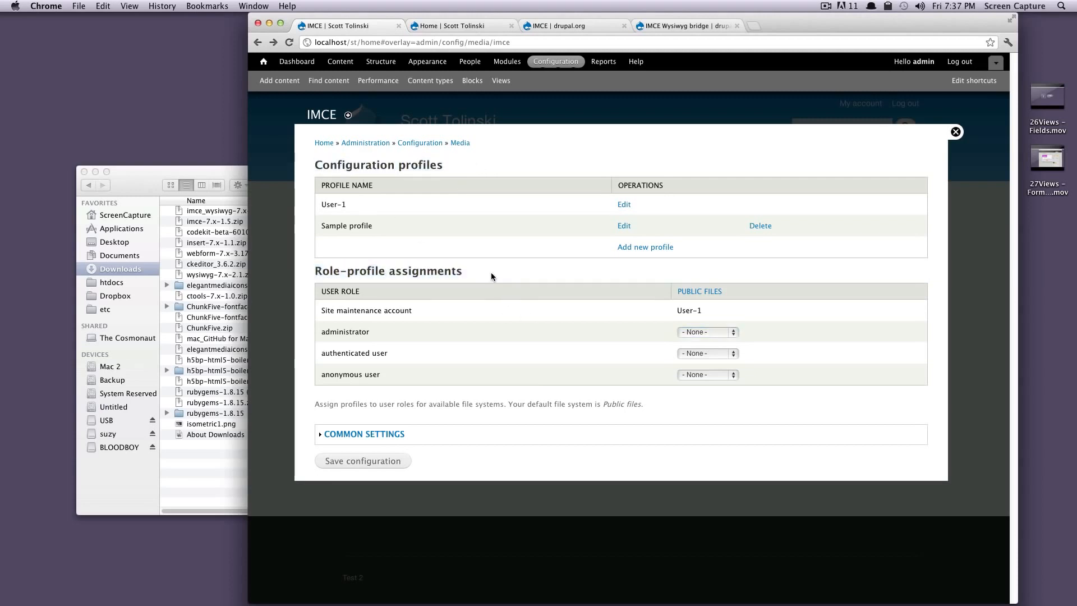
{"action": "left_click_drag", "start_coordinate": [321, 204], "coordinate": [368, 206]}
{"action": "left_click_drag", "start_coordinate": [378, 206], "coordinate": [462, 216]}
{"action": "left_click_drag", "start_coordinate": [424, 310], "coordinate": [347, 312]}
{"action": "left_click_drag", "start_coordinate": [725, 311], "coordinate": [668, 309]}
{"action": "left_click_drag", "start_coordinate": [547, 353], "coordinate": [318, 333]}
Step: Assign the User-1 profile to the administrator role for public files
{"action": "left_click", "coordinate": [698, 333]}
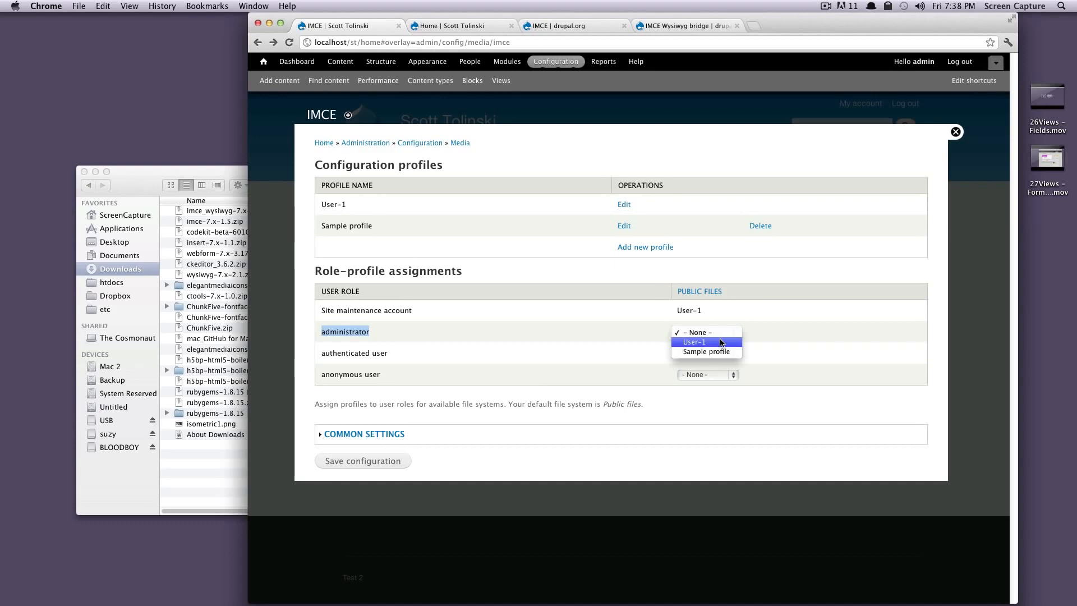
{"action": "left_click", "coordinate": [720, 342]}
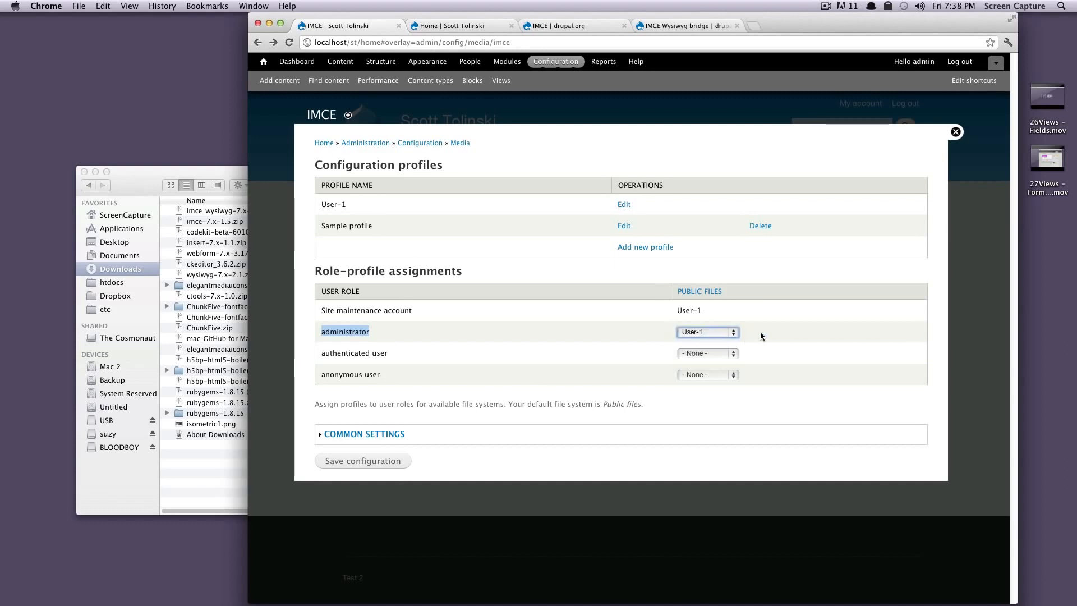
{"action": "left_click", "coordinate": [601, 338]}
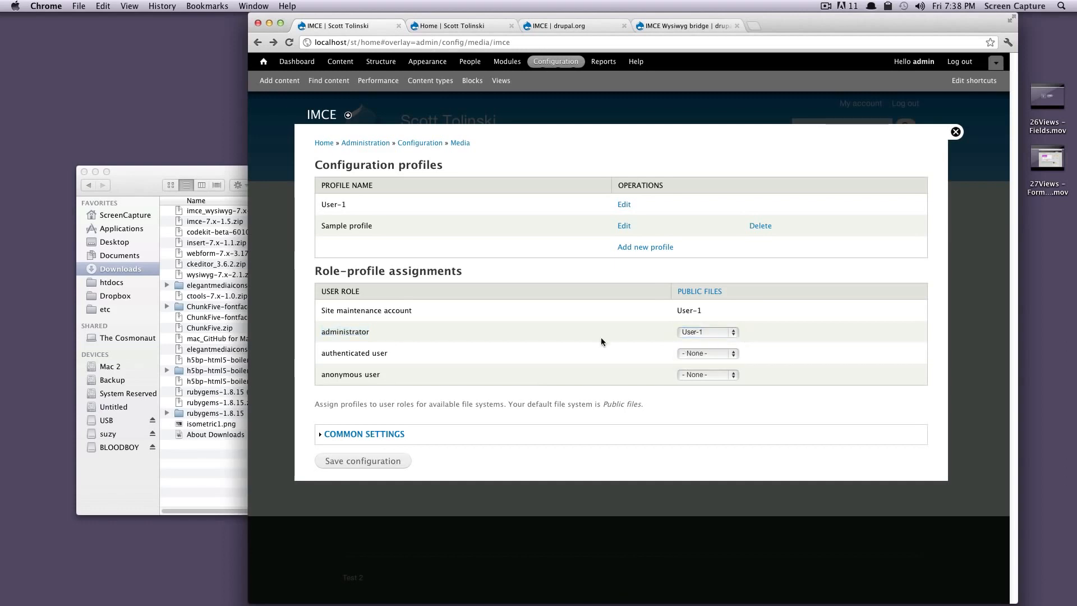
Step: Open the User-1 configuration profile of IMCE for editing
{"action": "left_click", "coordinate": [623, 205]}
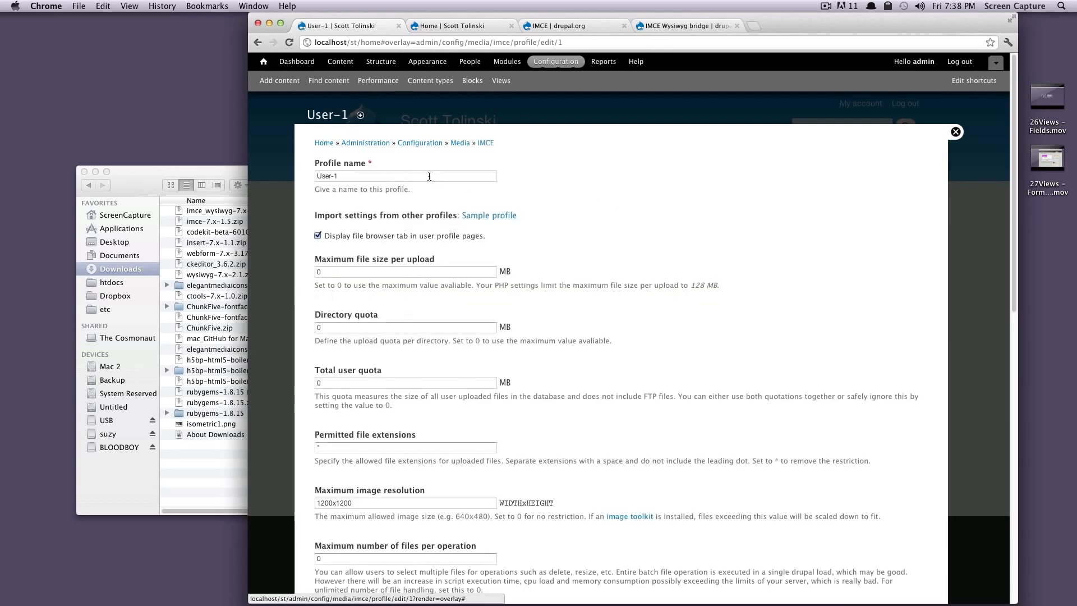
{"action": "scroll", "coordinate": [633, 270], "scroll_direction": "down", "scroll_amount": 5}
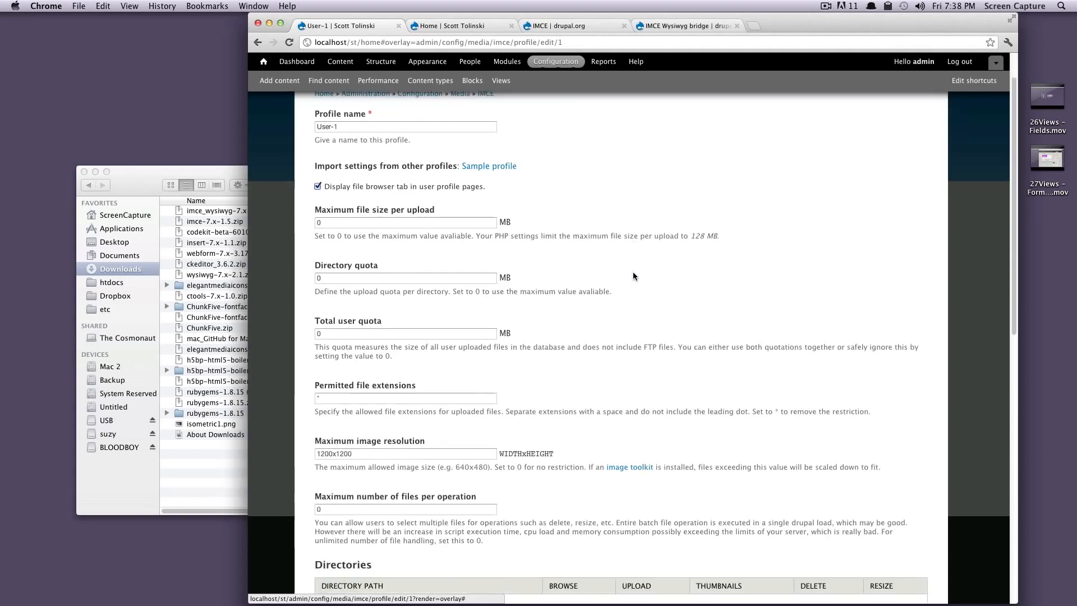
{"action": "scroll", "coordinate": [491, 174], "scroll_direction": "up", "scroll_amount": 2}
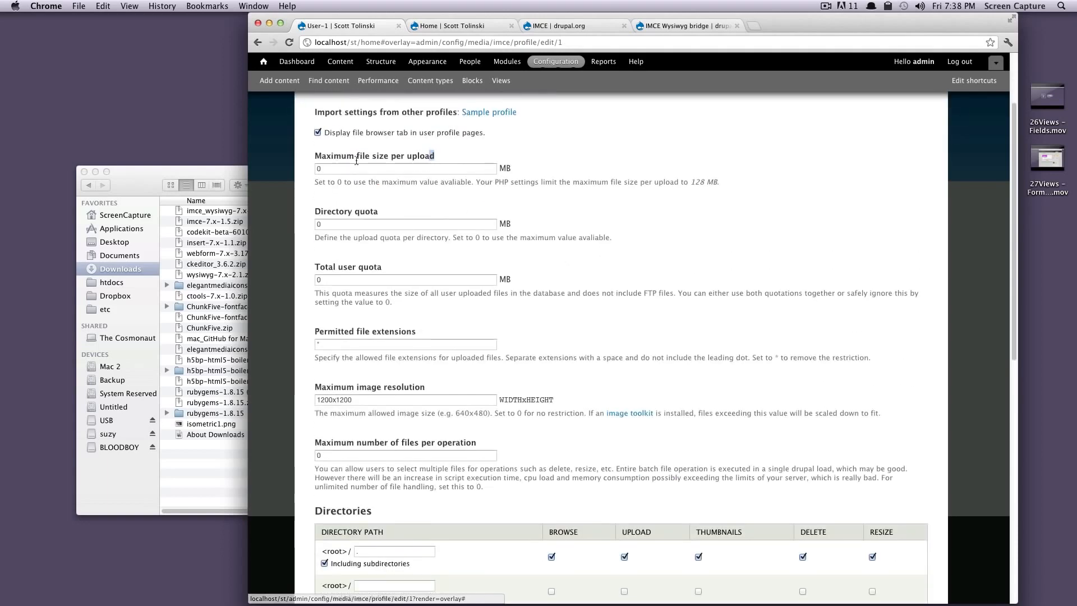
Step: Examine the User-1 profile's maximum file size per upload and directory quota settings
{"action": "mouse_move", "coordinate": [433, 157]}
{"action": "left_mouse_down"}
{"action": "mouse_move", "coordinate": [364, 157]}
{"action": "mouse_move", "coordinate": [430, 157]}
{"action": "left_mouse_up"}
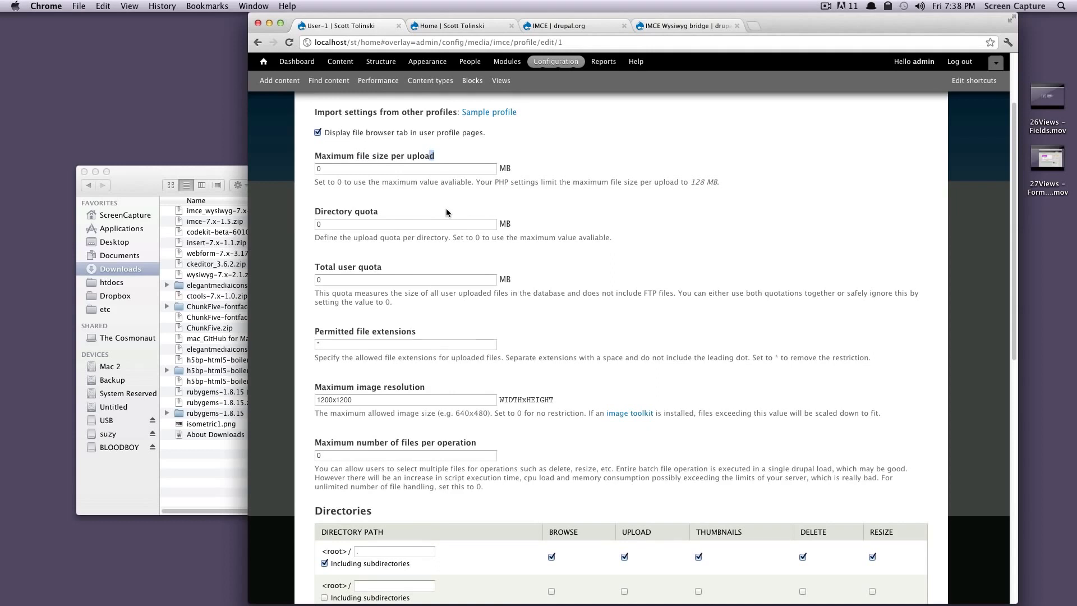
{"action": "left_click_drag", "start_coordinate": [447, 155], "coordinate": [405, 156]}
{"action": "left_click", "coordinate": [537, 223]}
{"action": "left_click_drag", "start_coordinate": [316, 213], "coordinate": [429, 209]}
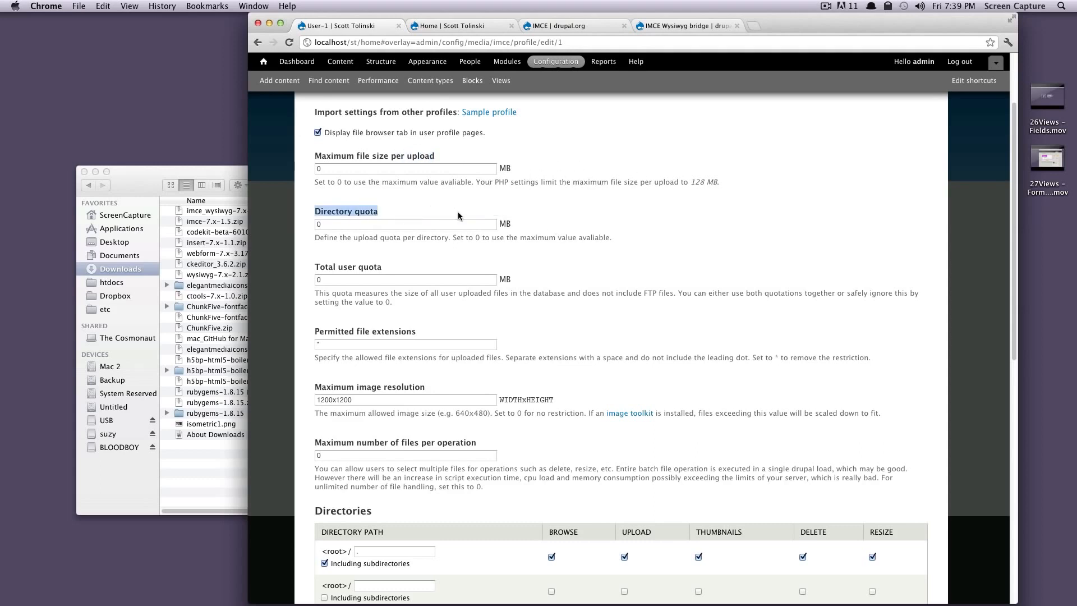
{"action": "left_click", "coordinate": [519, 237]}
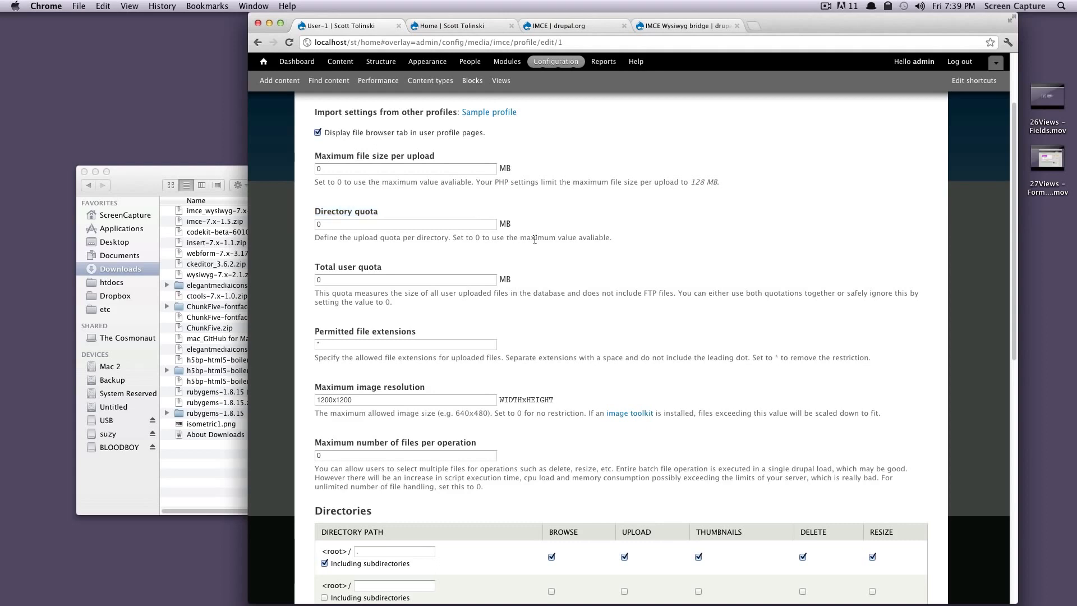
{"action": "left_click_drag", "start_coordinate": [502, 234], "coordinate": [368, 238]}
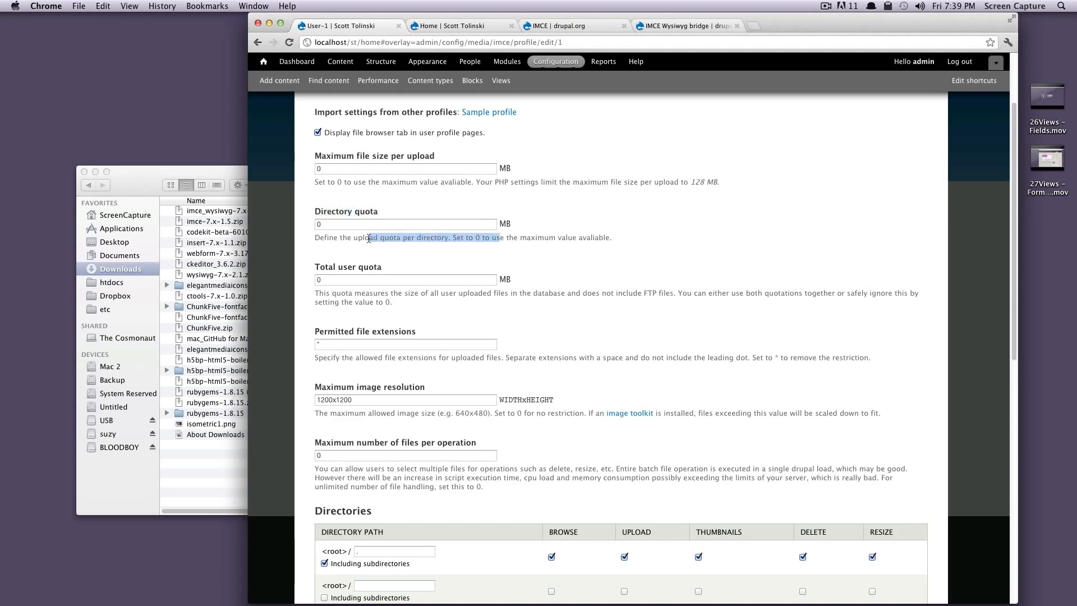
{"action": "left_click", "coordinate": [573, 238]}
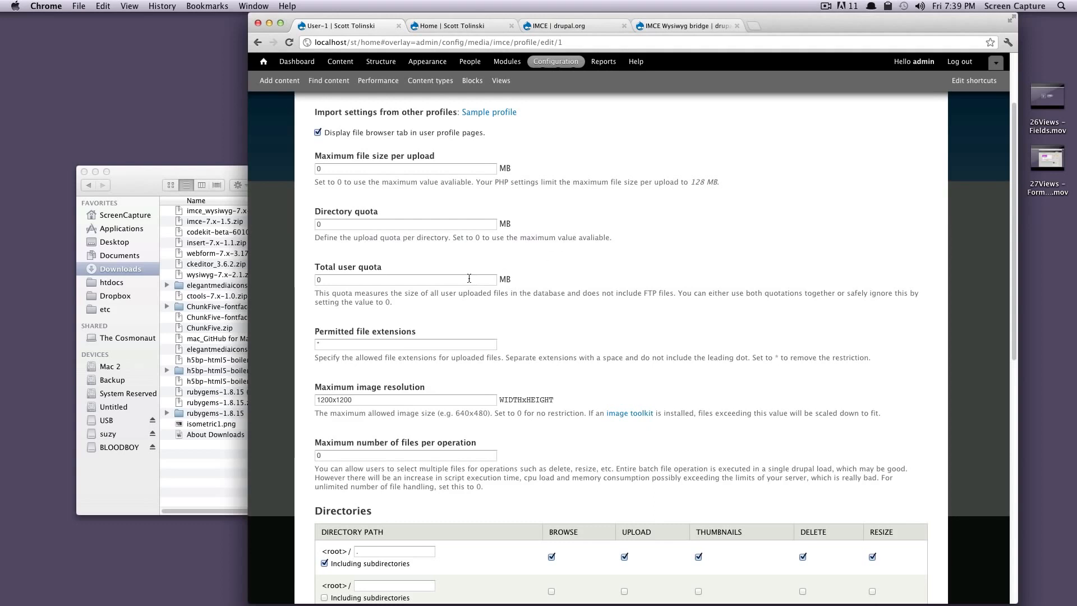
Step: Examine the profile's total user quota and permitted file extensions, and look over the upload limit fields again
{"action": "left_click_drag", "start_coordinate": [399, 268], "coordinate": [314, 269]}
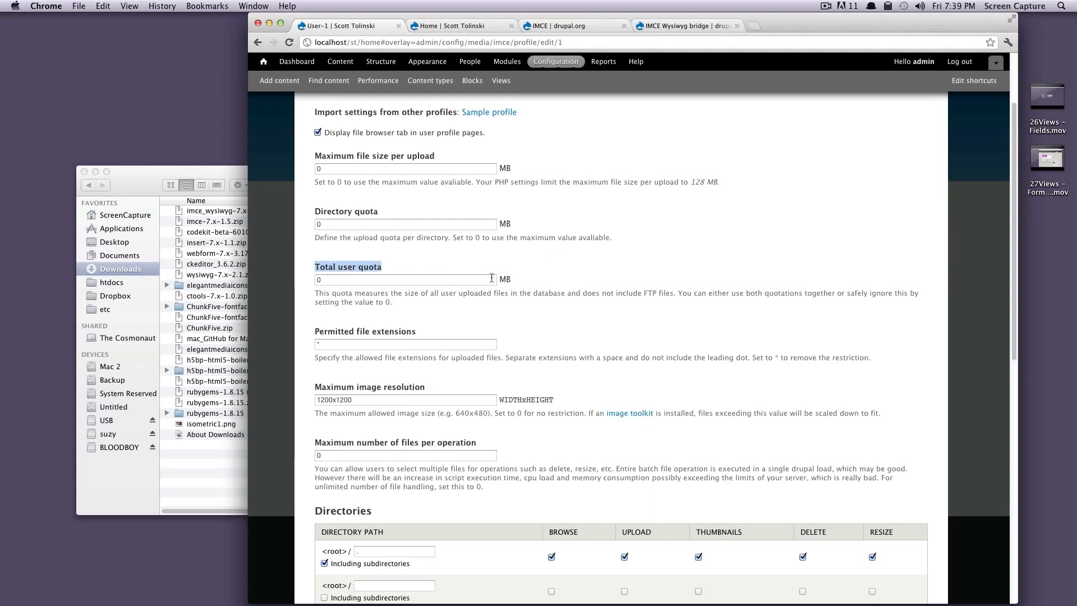
{"action": "scroll", "coordinate": [459, 304], "scroll_direction": "down", "scroll_amount": 2}
{"action": "left_click_drag", "start_coordinate": [443, 287], "coordinate": [326, 282]}
{"action": "left_click_drag", "start_coordinate": [527, 312], "coordinate": [421, 313]}
{"action": "left_click", "coordinate": [493, 313]}
{"action": "left_click", "coordinate": [385, 297]}
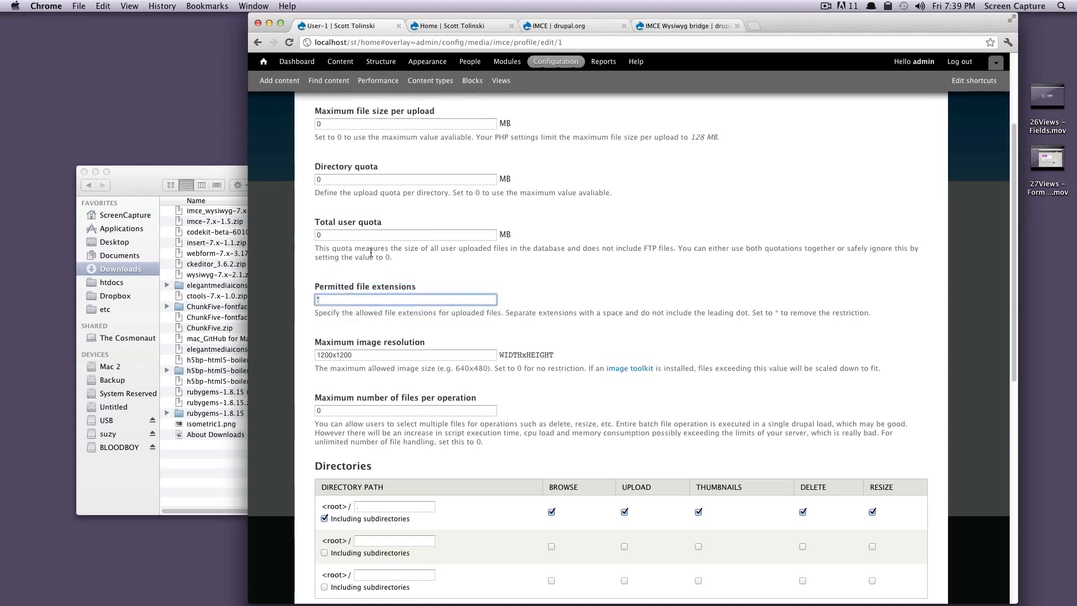
{"action": "left_click", "coordinate": [371, 234]}
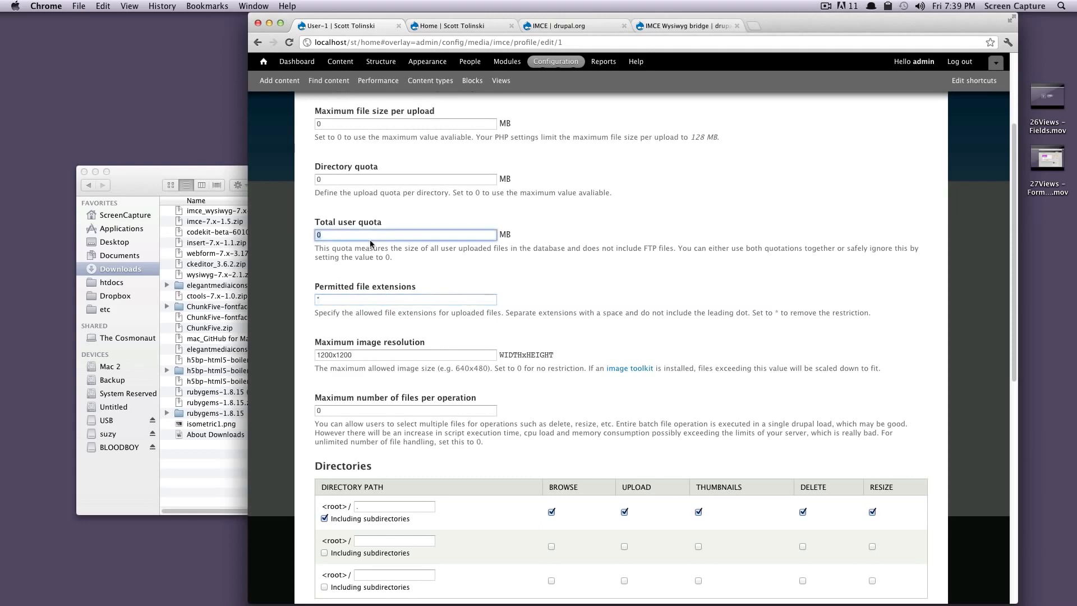
{"action": "left_click", "coordinate": [319, 179]}
{"action": "left_click", "coordinate": [330, 124]}
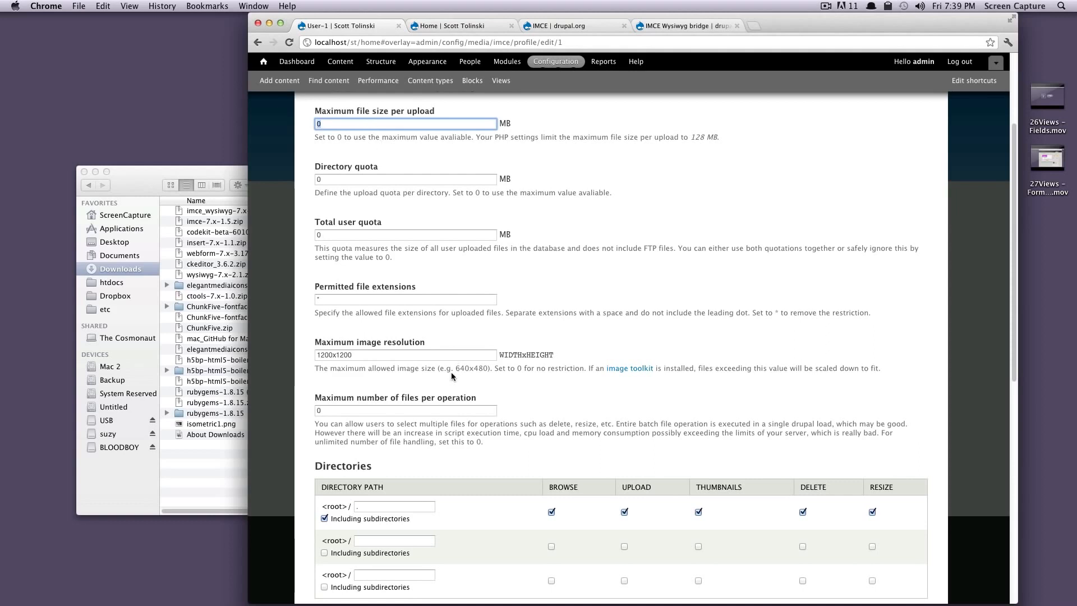
Step: Examine the profile's maximum image resolution and maximum number of files per operation
{"action": "left_click_drag", "start_coordinate": [327, 342], "coordinate": [425, 342]}
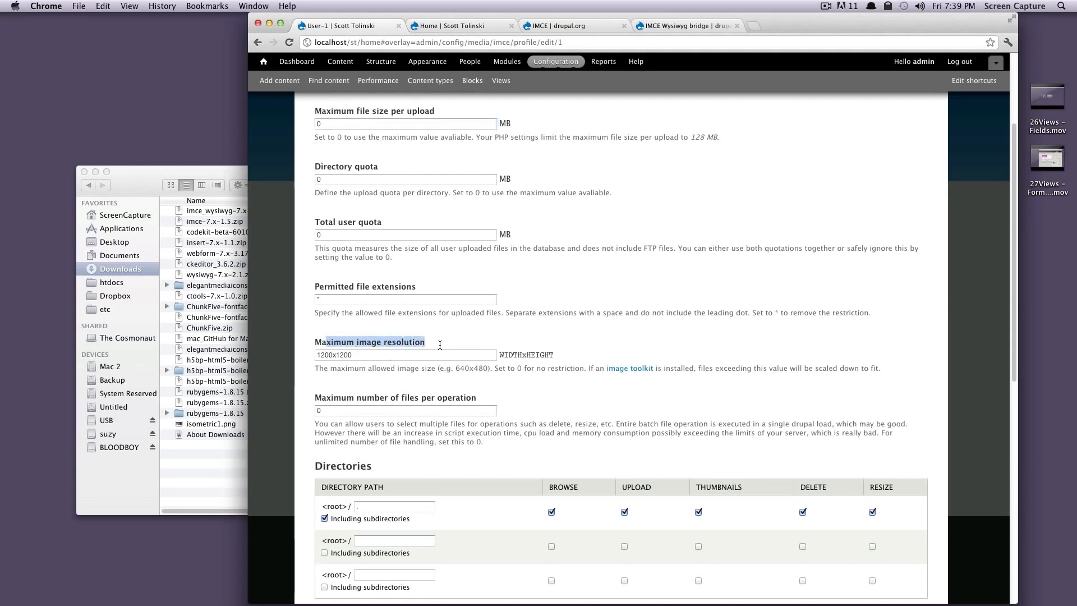
{"action": "left_click", "coordinate": [334, 353]}
{"action": "double_click", "coordinate": [333, 354]}
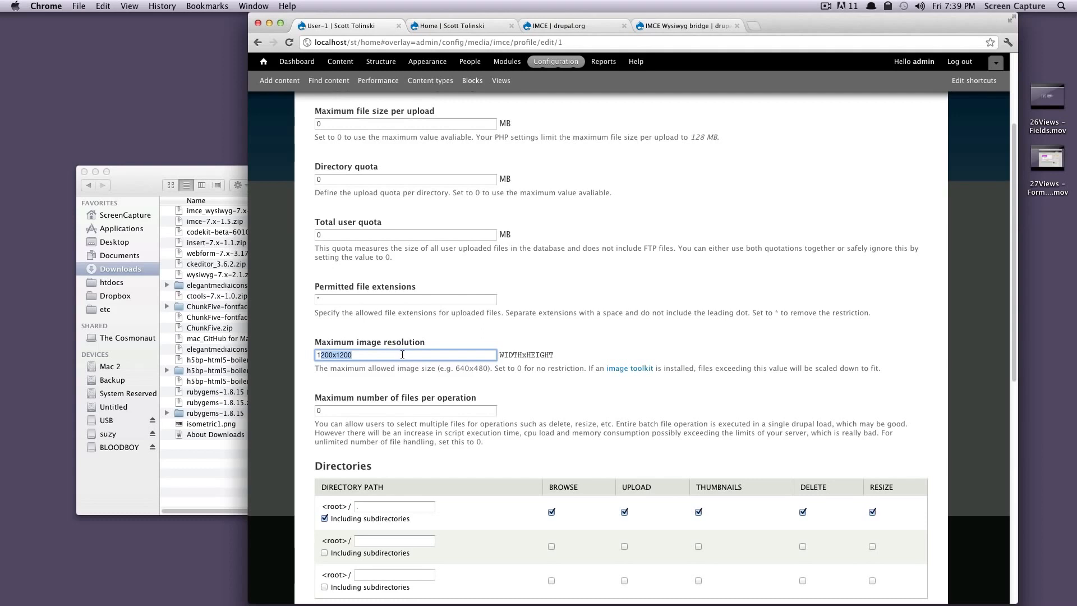
{"action": "scroll", "coordinate": [381, 392], "scroll_direction": "down", "scroll_amount": 1}
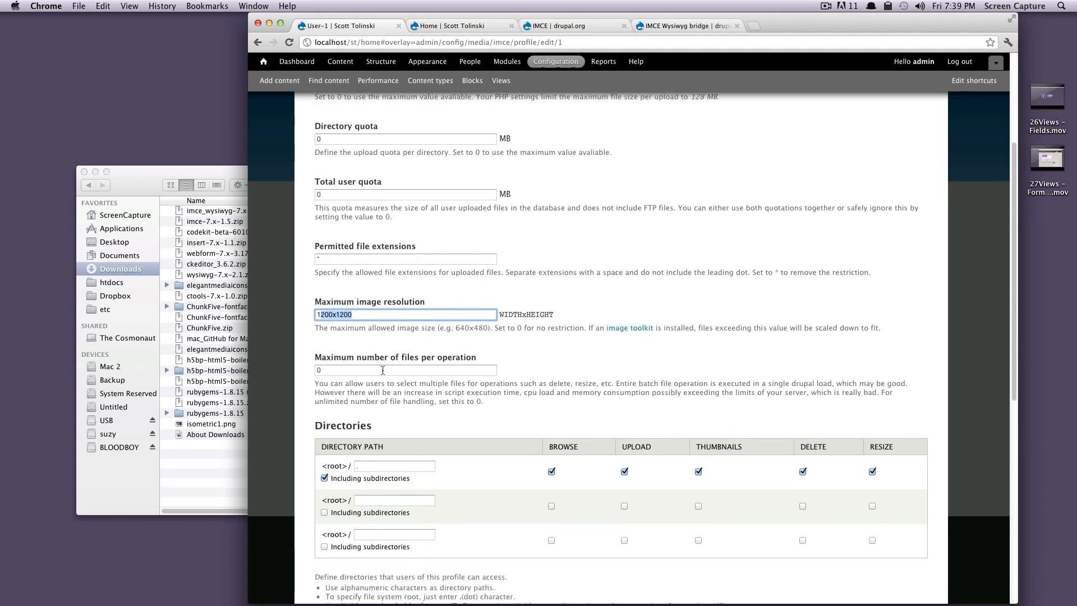
{"action": "left_click", "coordinate": [377, 371]}
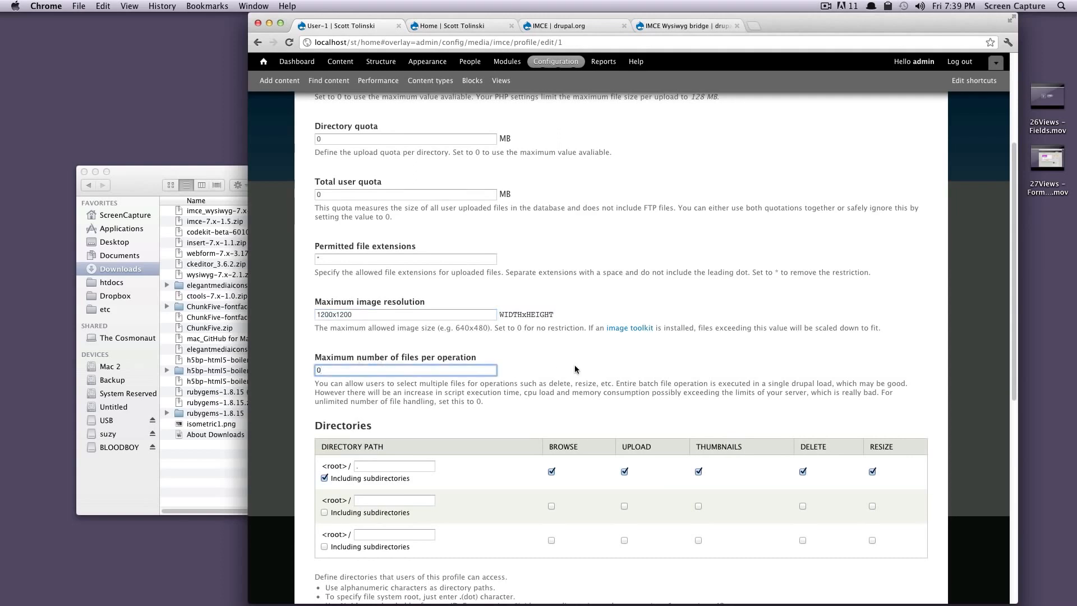
{"action": "left_click_drag", "start_coordinate": [386, 376], "coordinate": [339, 369]}
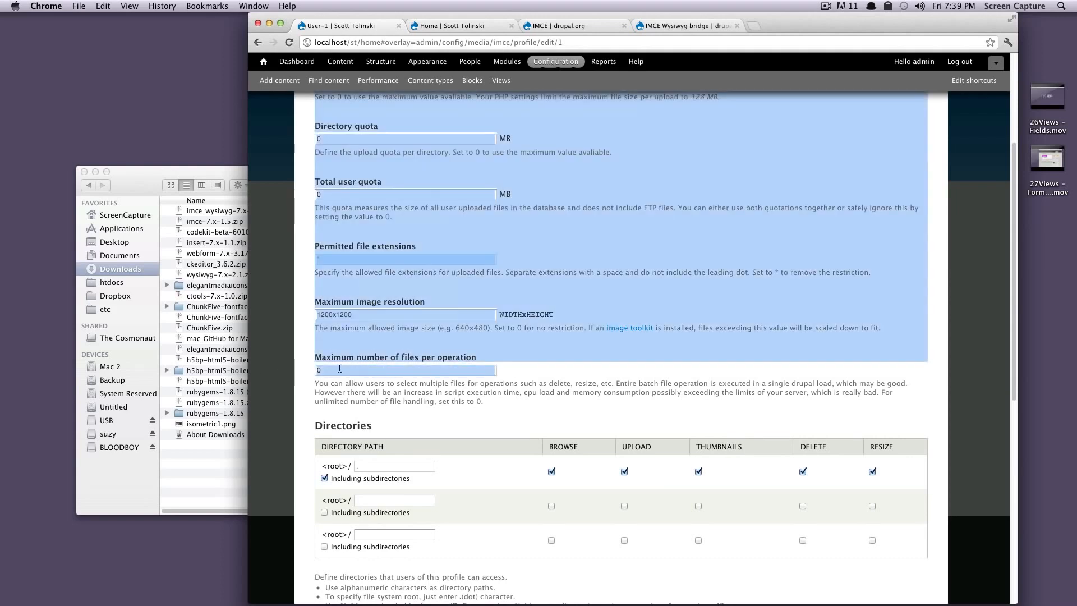
{"action": "left_click", "coordinate": [343, 370]}
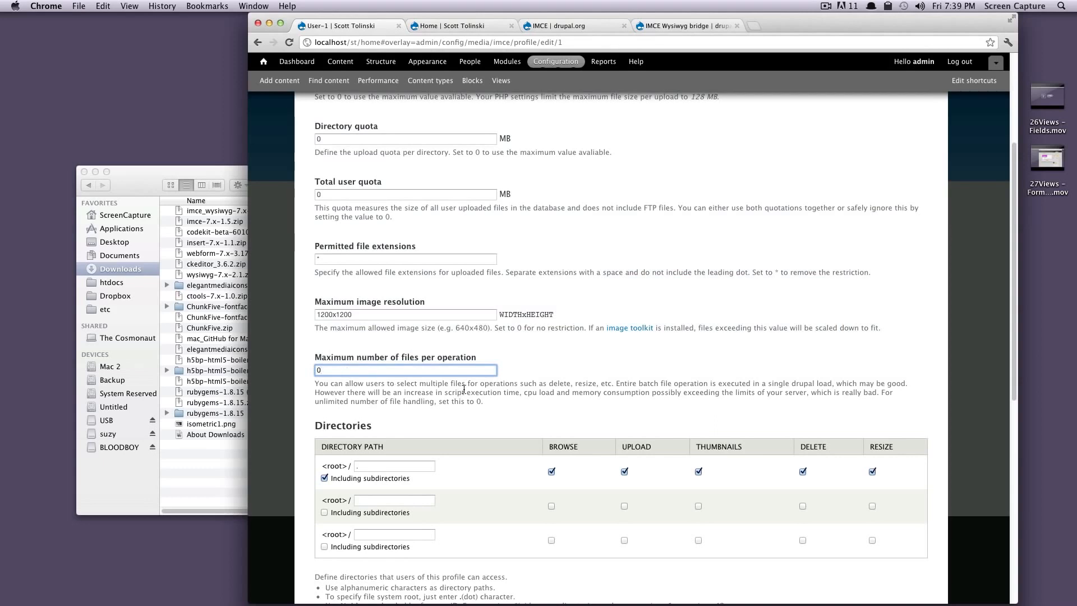
{"action": "scroll", "coordinate": [455, 395], "scroll_direction": "down", "scroll_amount": 5}
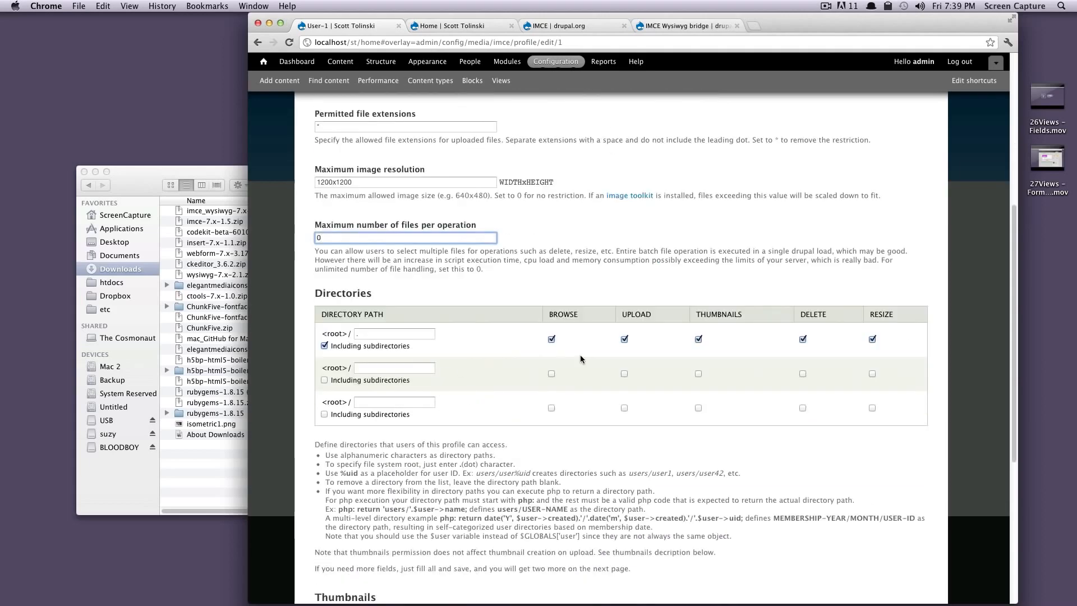
Step: Switch to Finder and create a folder named img in the st site's root folder
{"action": "left_click", "coordinate": [376, 334]}
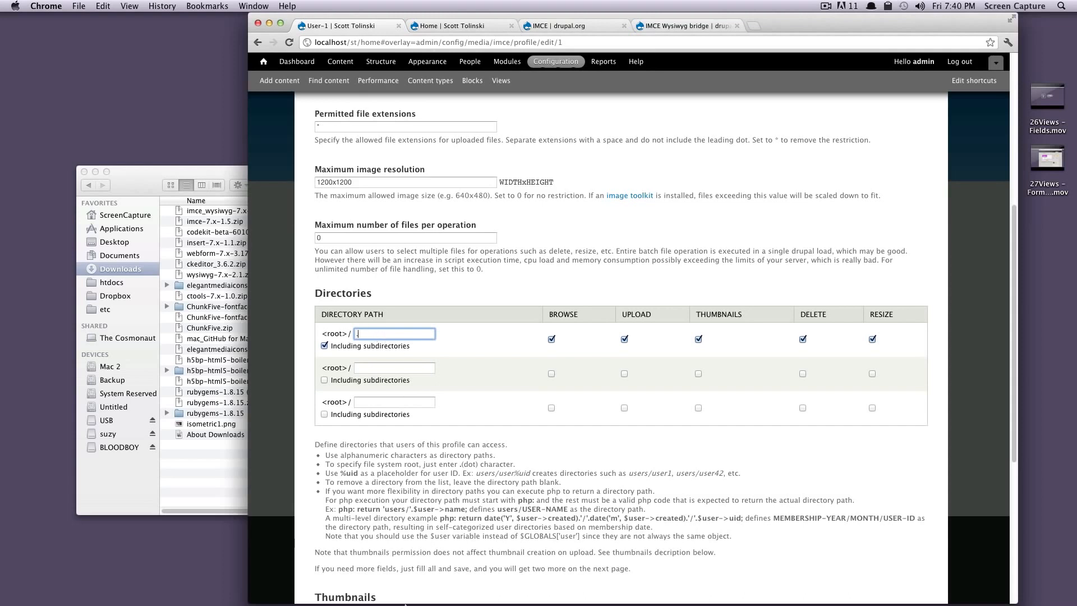
{"action": "key", "text": "super+Tab"}
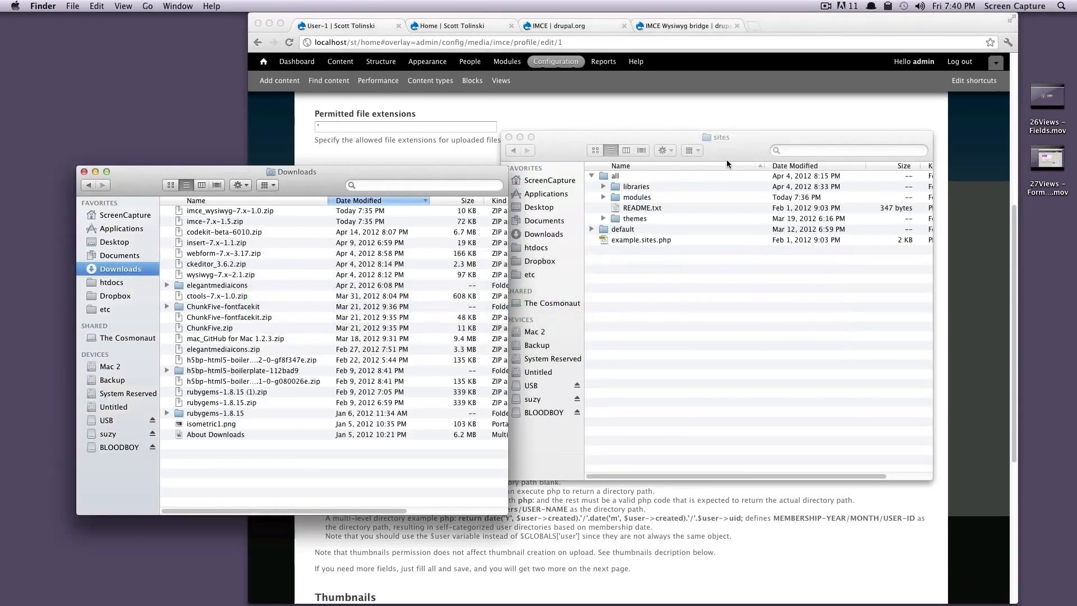
{"action": "left_click_drag", "start_coordinate": [726, 159], "coordinate": [322, 167]}
{"action": "left_click", "coordinate": [111, 158]}
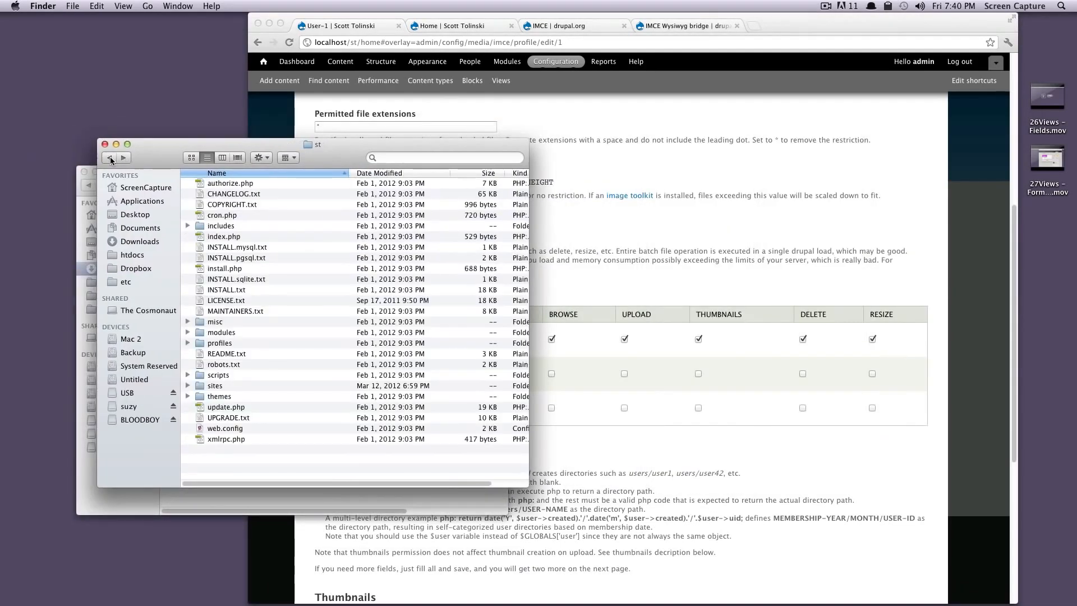
{"action": "left_click", "coordinate": [441, 257]}
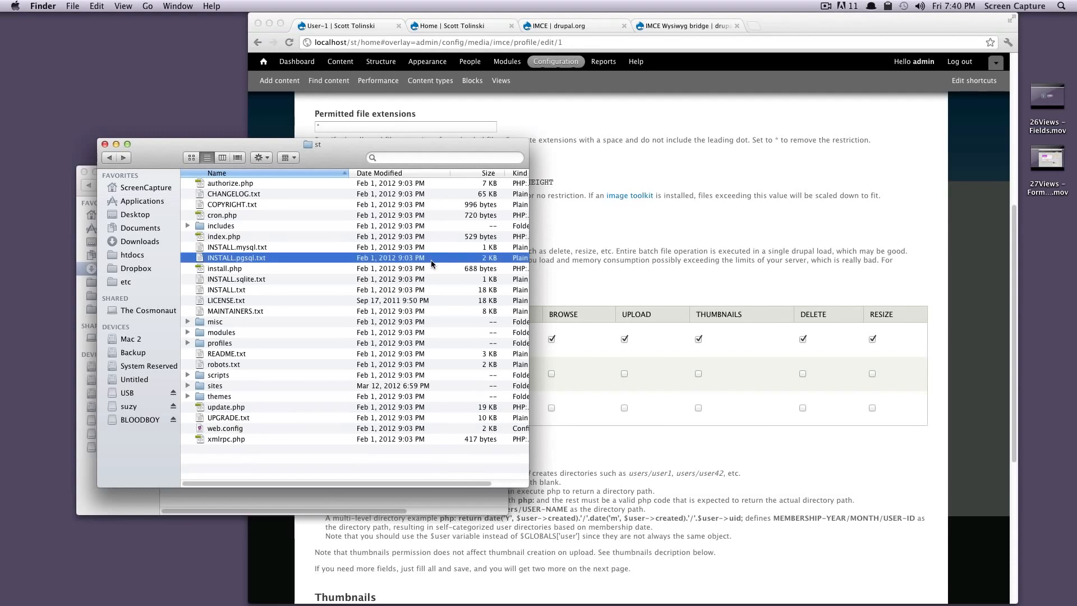
{"action": "key", "text": "shift+super+n"}
{"action": "type", "text": "img"}
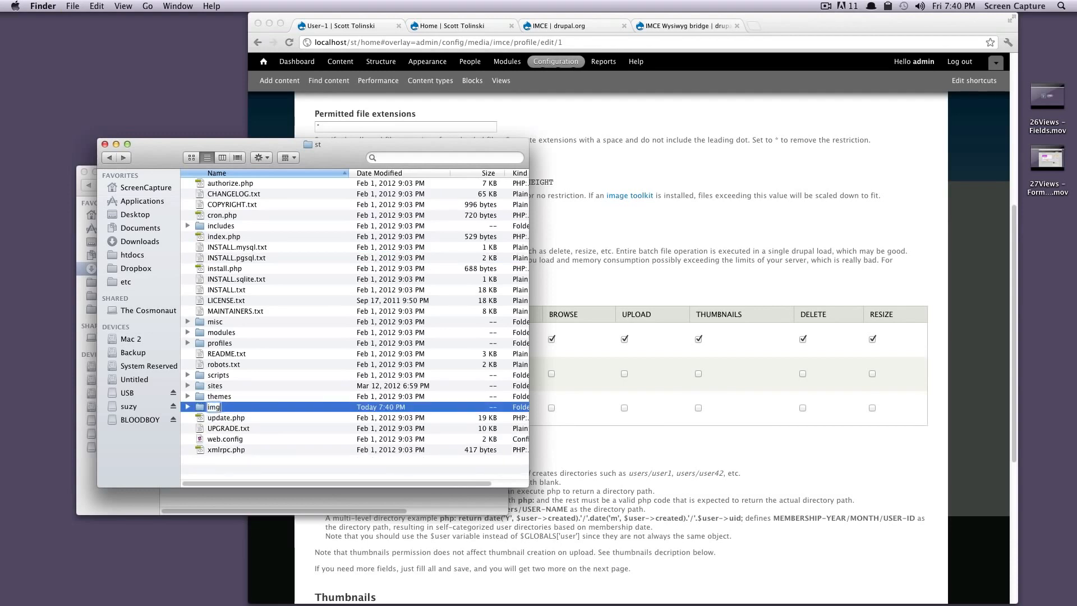
{"action": "key", "text": "Return"}
Step: Switch back to Chrome and set the User-1 profile's first directory path to img
{"action": "left_click", "coordinate": [580, 194]}
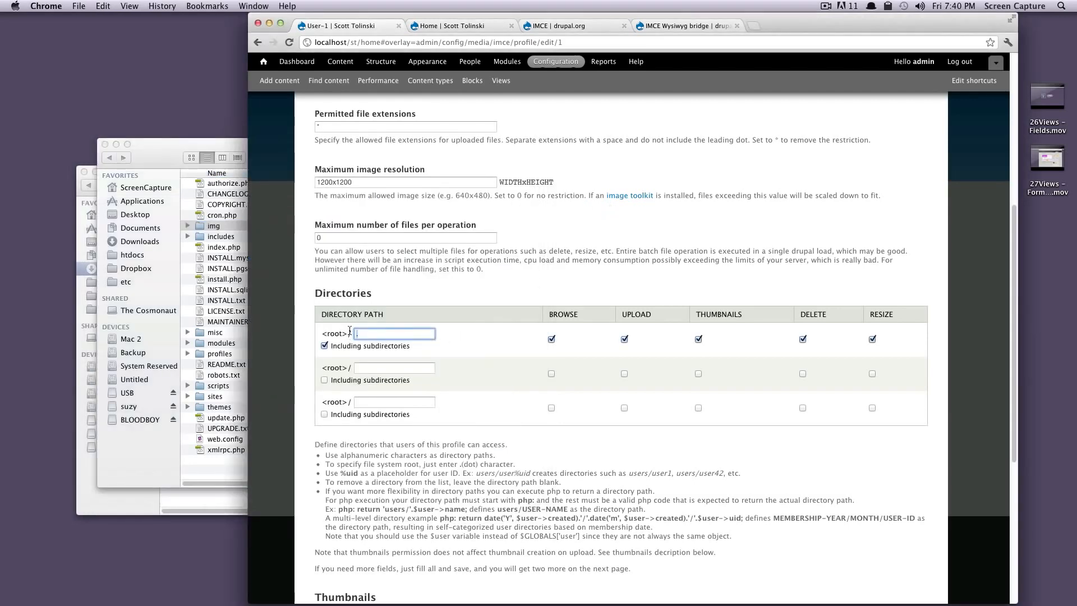
{"action": "type", "text": "img"}
{"action": "left_click", "coordinate": [498, 308]}
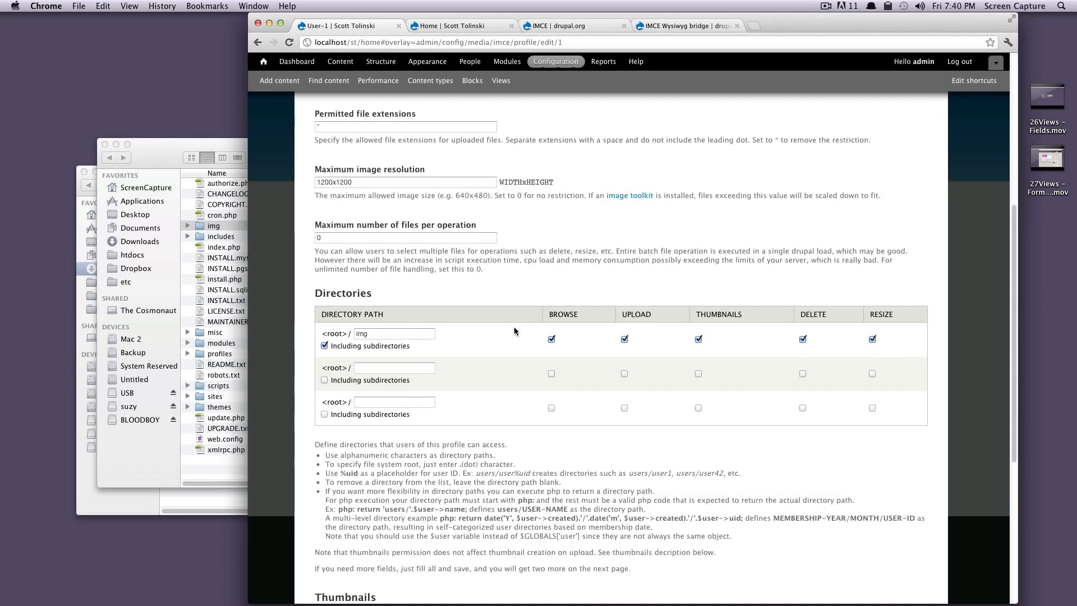
Step: Review the thumbnail names and dimensions of the User-1 profile and save its configuration
{"action": "scroll", "coordinate": [514, 327], "scroll_direction": "down", "scroll_amount": 10}
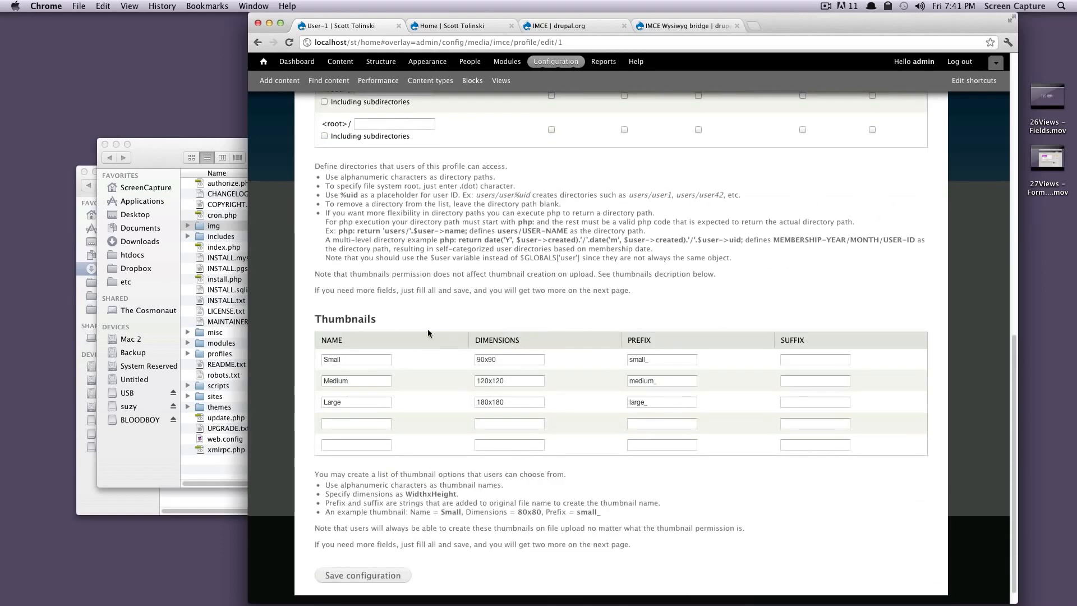
{"action": "double_click", "coordinate": [324, 359]}
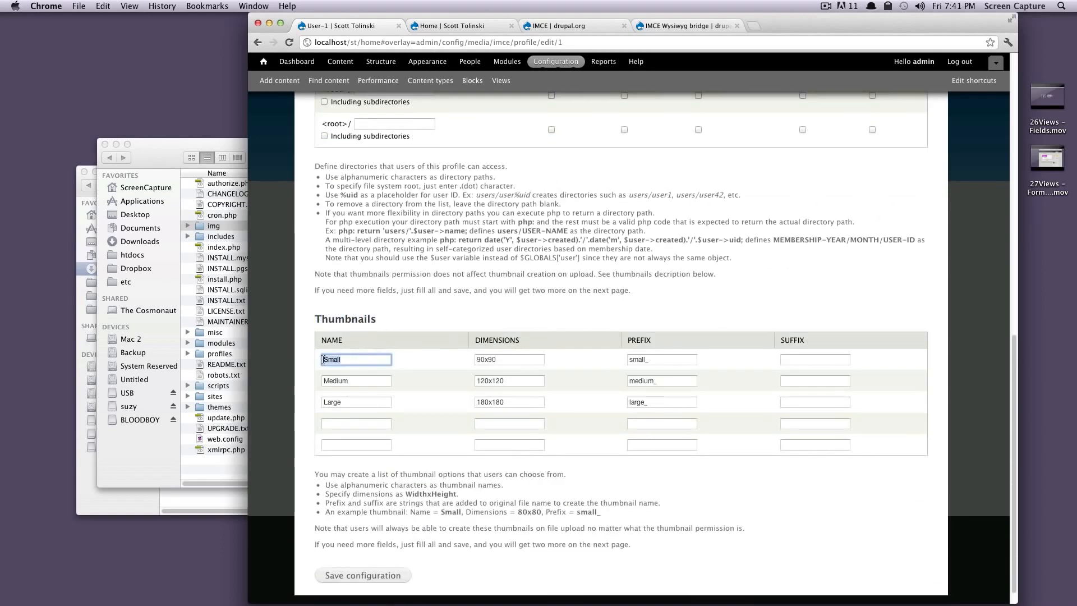
{"action": "left_click", "coordinate": [376, 378]}
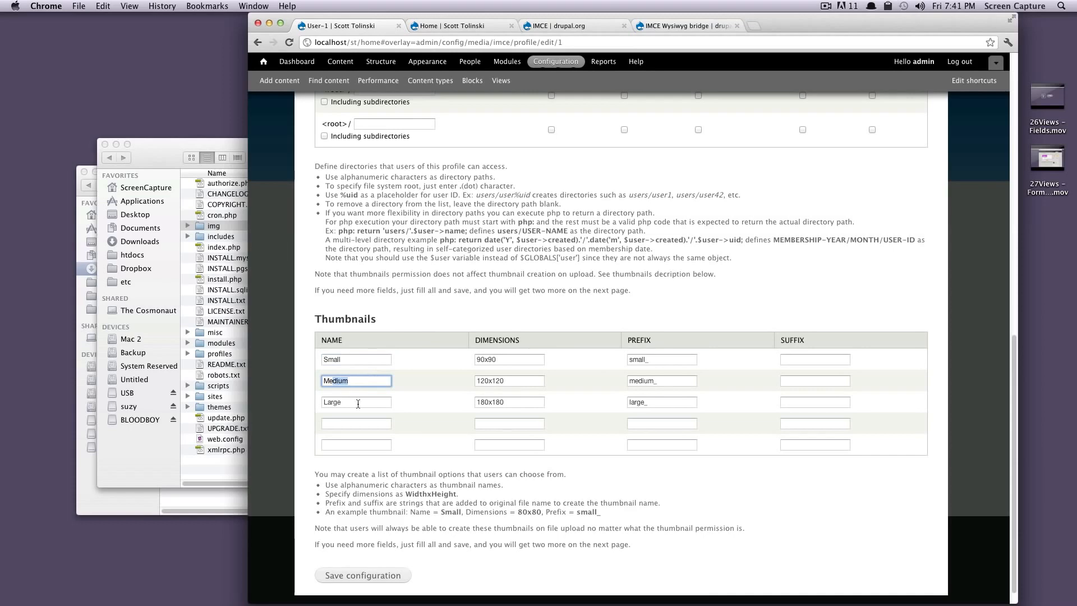
{"action": "left_click", "coordinate": [510, 360]}
{"action": "scroll", "coordinate": [527, 416], "scroll_direction": "down", "scroll_amount": 1}
{"action": "left_click", "coordinate": [384, 553]}
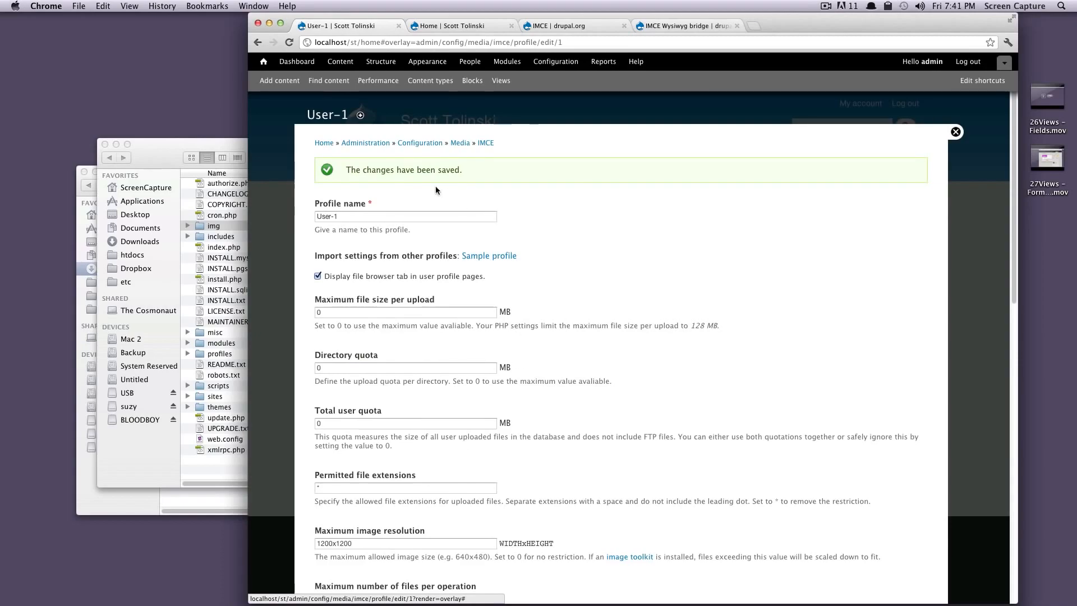
Step: Look over the saved User-1 profile and open the Wysiwyg profiles from the site's Content Authoring configuration
{"action": "left_click_drag", "start_coordinate": [405, 171], "coordinate": [464, 173]}
{"action": "scroll", "coordinate": [546, 218], "scroll_direction": "down", "scroll_amount": 4}
{"action": "scroll", "coordinate": [546, 217], "scroll_direction": "down", "scroll_amount": 10}
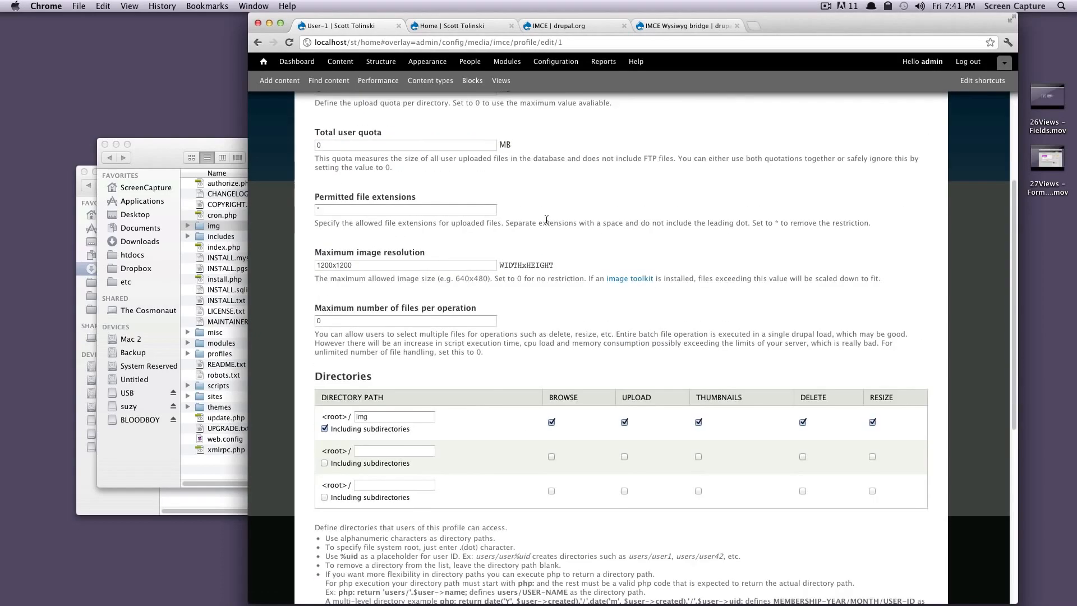
{"action": "scroll", "coordinate": [561, 267], "scroll_direction": "up", "scroll_amount": 12}
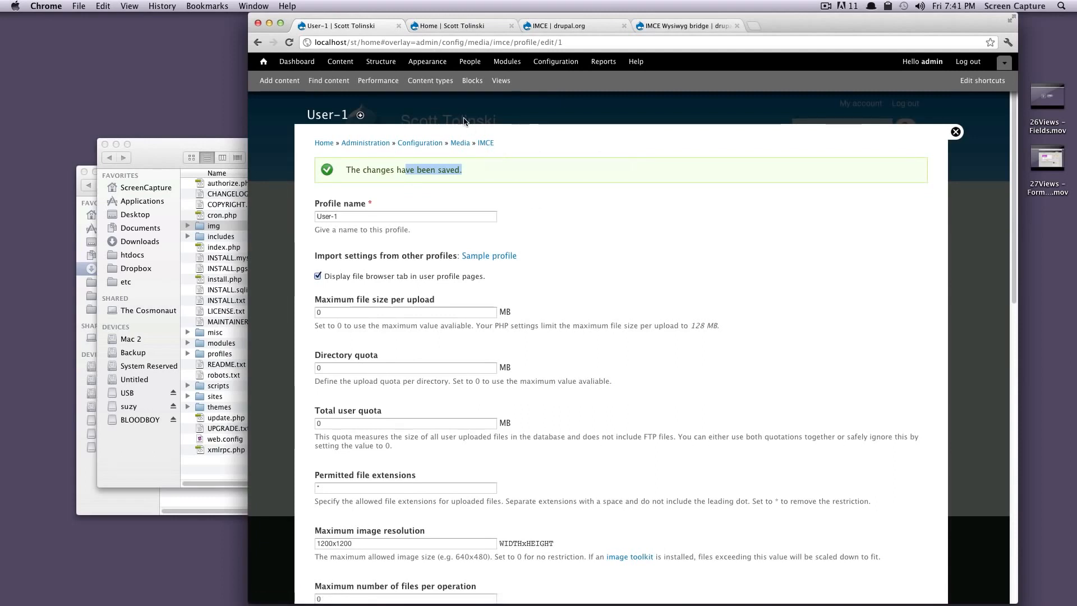
{"action": "left_click", "coordinate": [543, 63]}
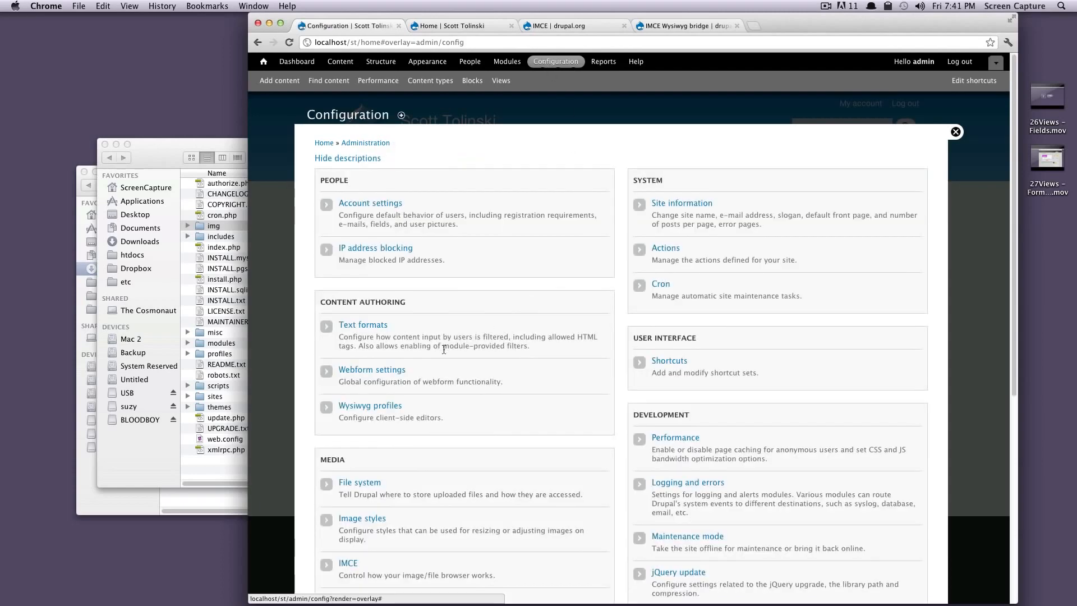
{"action": "left_click", "coordinate": [355, 406]}
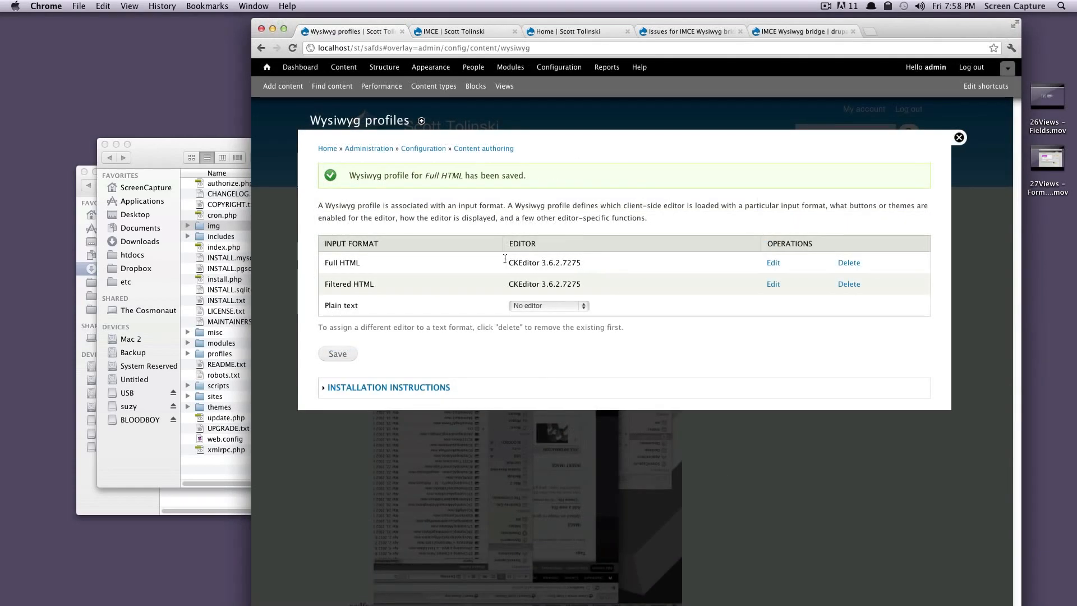
Step: Enable the Image and IMCE buttons in the CKEditor profile for Full HTML and save the profile
{"action": "left_click", "coordinate": [773, 263]}
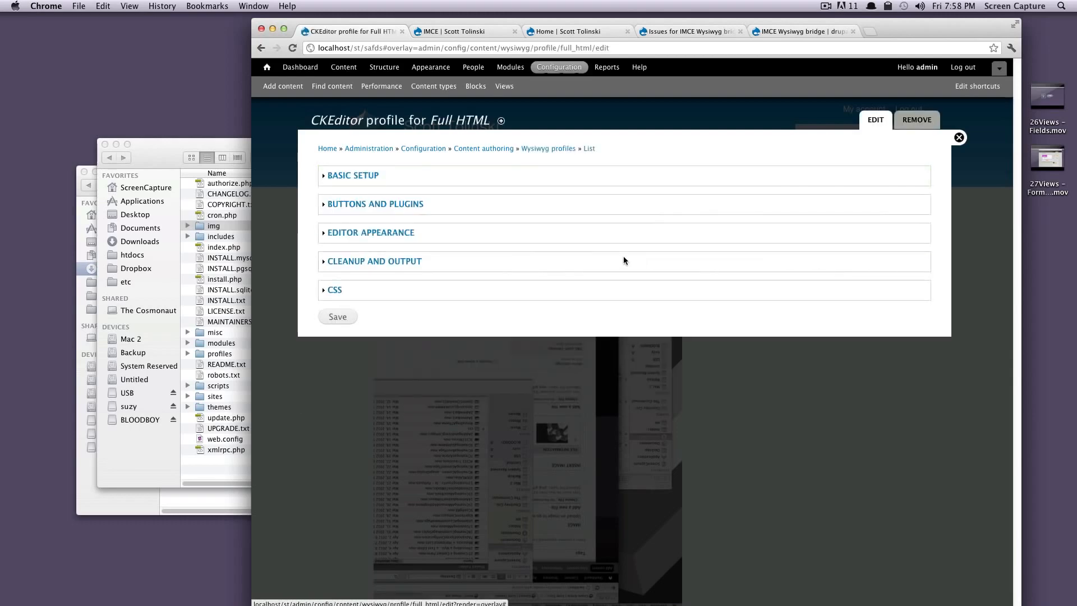
{"action": "left_click", "coordinate": [387, 205]}
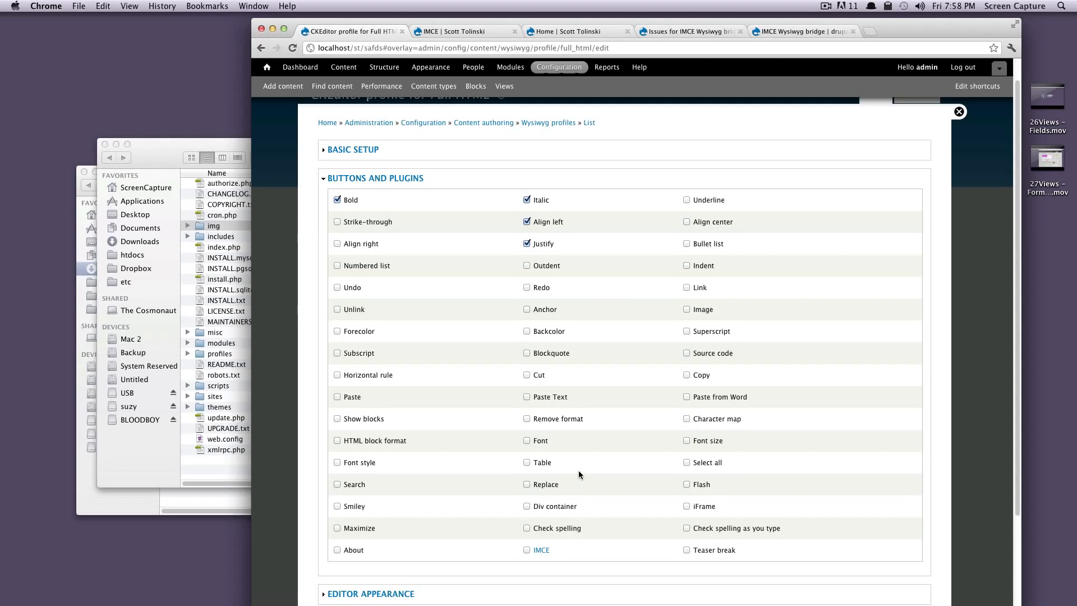
{"action": "left_click", "coordinate": [686, 309]}
{"action": "left_click", "coordinate": [526, 550]}
{"action": "scroll", "coordinate": [575, 533], "scroll_direction": "down", "scroll_amount": 3}
{"action": "left_click", "coordinate": [338, 562]}
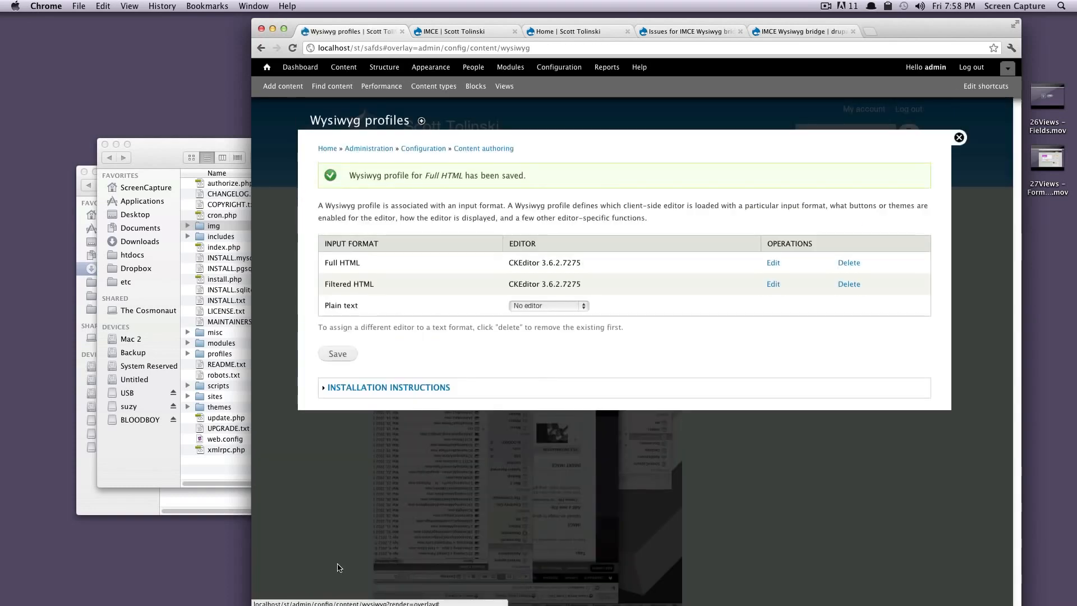
Step: Close the Wysiwyg profiles page and open the safds article for editing
{"action": "left_click", "coordinate": [958, 138]}
{"action": "scroll", "coordinate": [497, 336], "scroll_direction": "down", "scroll_amount": 10}
{"action": "scroll", "coordinate": [497, 341], "scroll_direction": "up", "scroll_amount": 3}
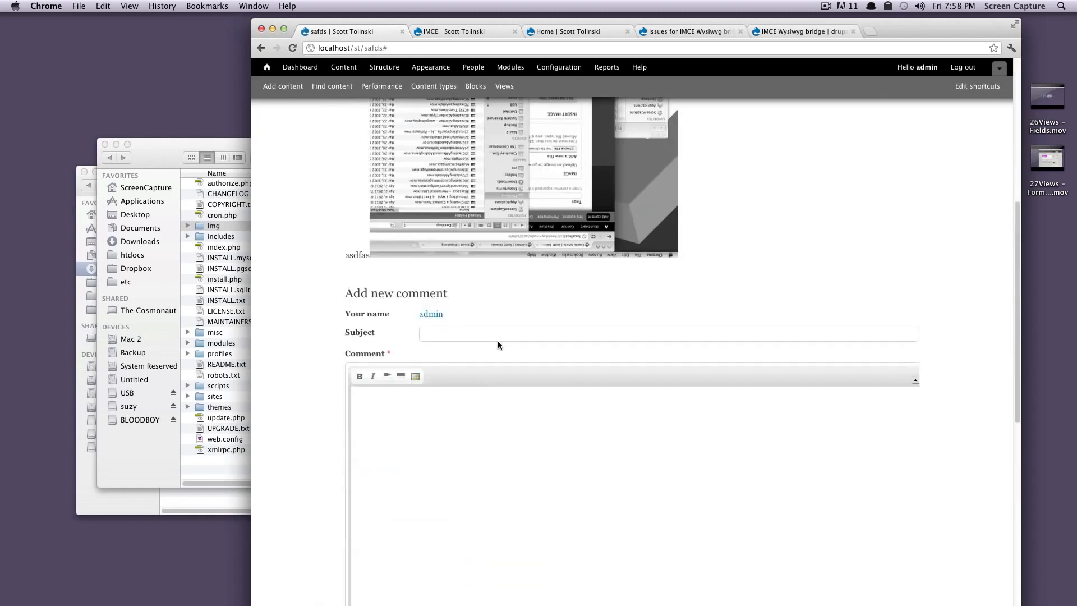
{"action": "scroll", "coordinate": [499, 343], "scroll_direction": "up", "scroll_amount": 7}
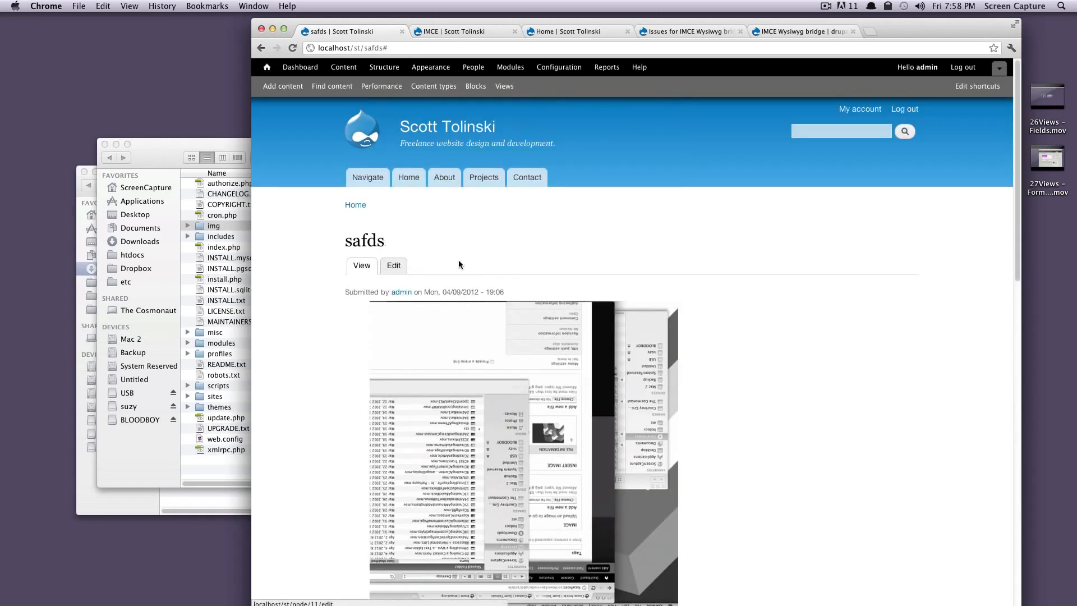
{"action": "left_click", "coordinate": [393, 267]}
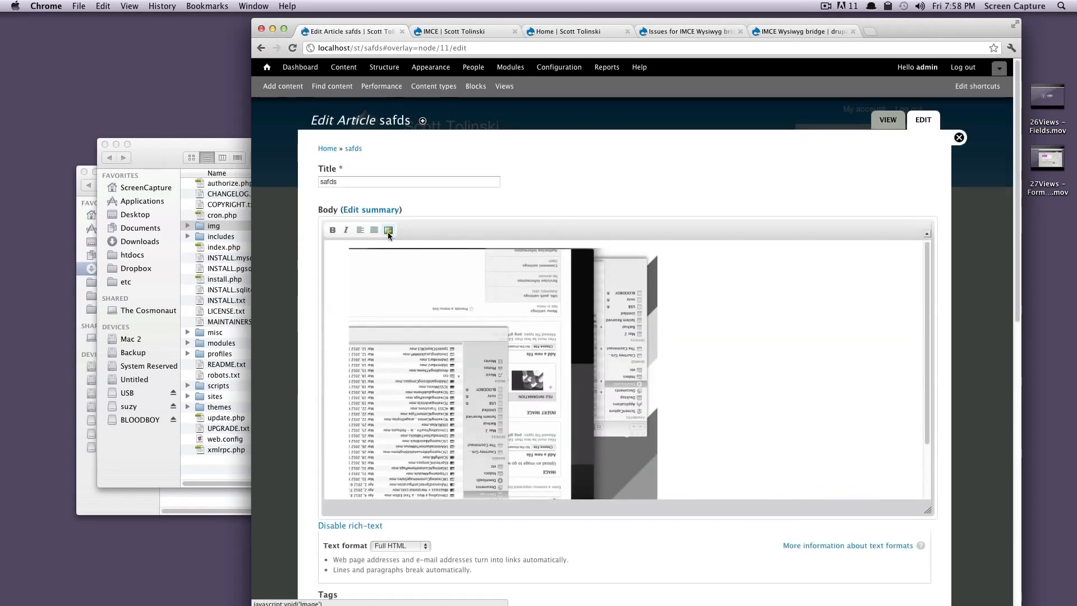
Step: Start adding an image to the article's Body and browse the server's img directory, refreshing its listing
{"action": "left_click", "coordinate": [389, 230]}
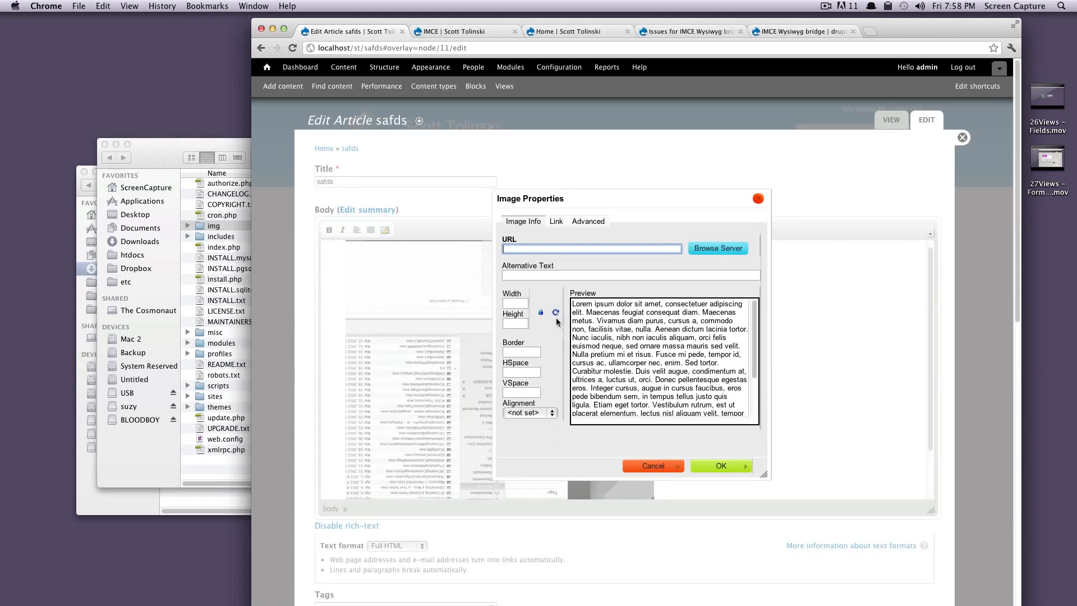
{"action": "left_click", "coordinate": [513, 304]}
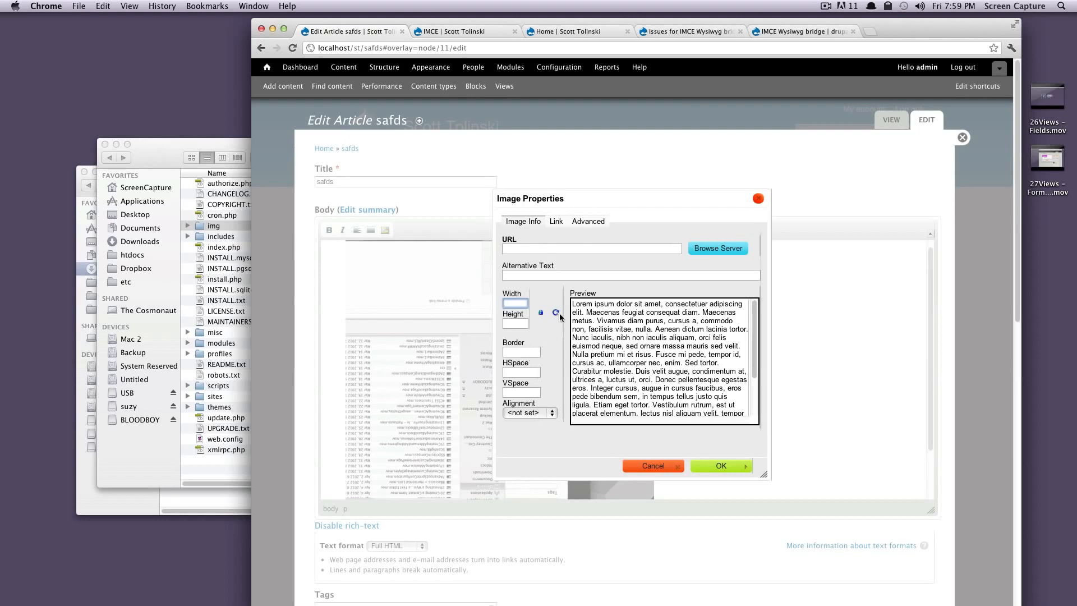
{"action": "left_click", "coordinate": [577, 275]}
{"action": "left_click", "coordinate": [594, 249]}
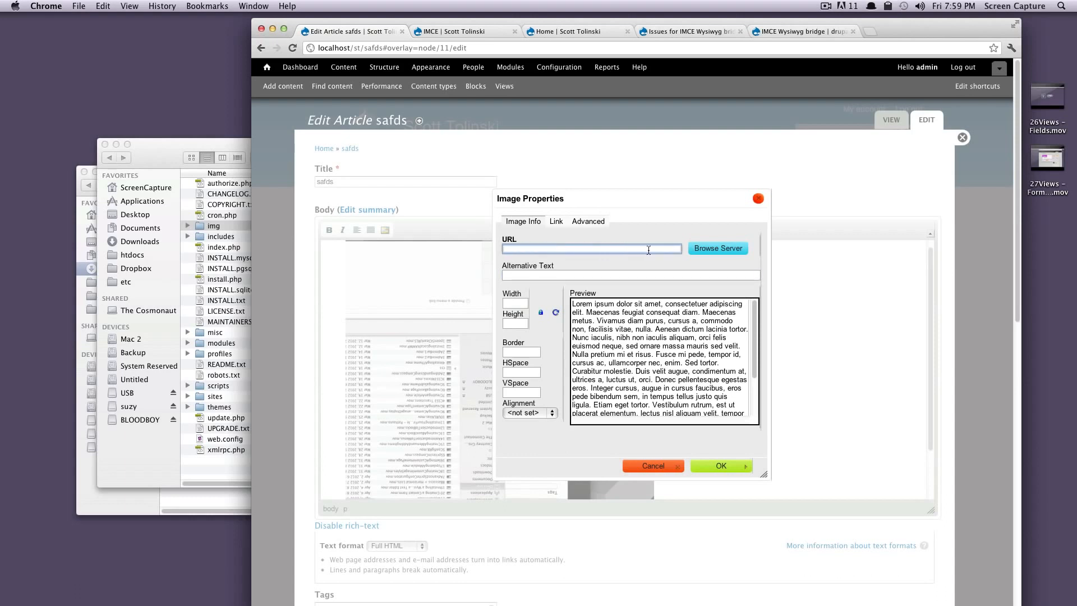
{"action": "right_click", "coordinate": [651, 249]}
{"action": "left_click", "coordinate": [620, 249]}
{"action": "left_click", "coordinate": [717, 248]}
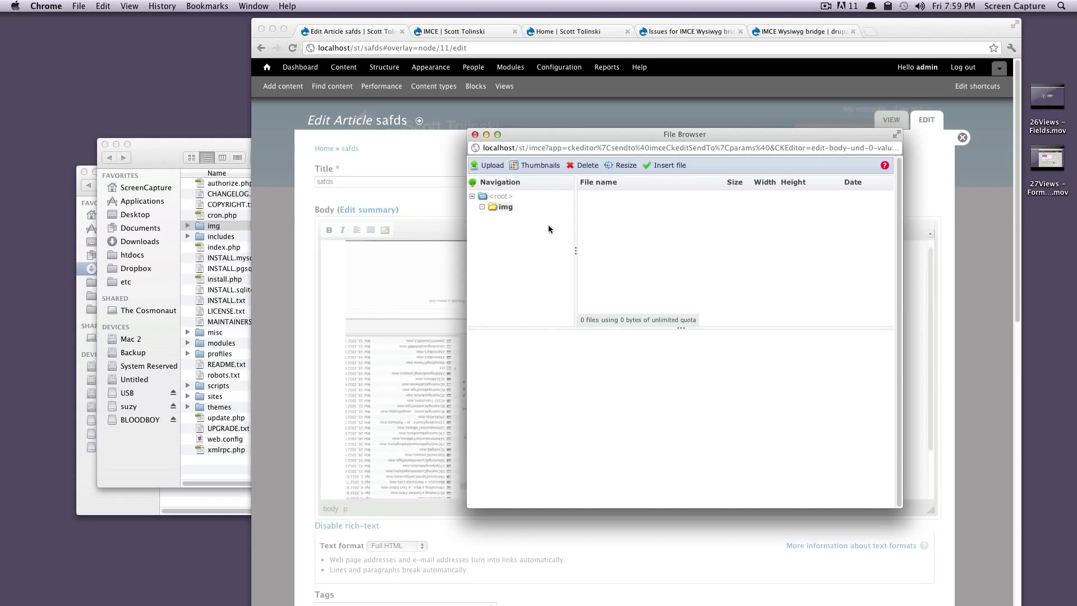
{"action": "left_click", "coordinate": [504, 209]}
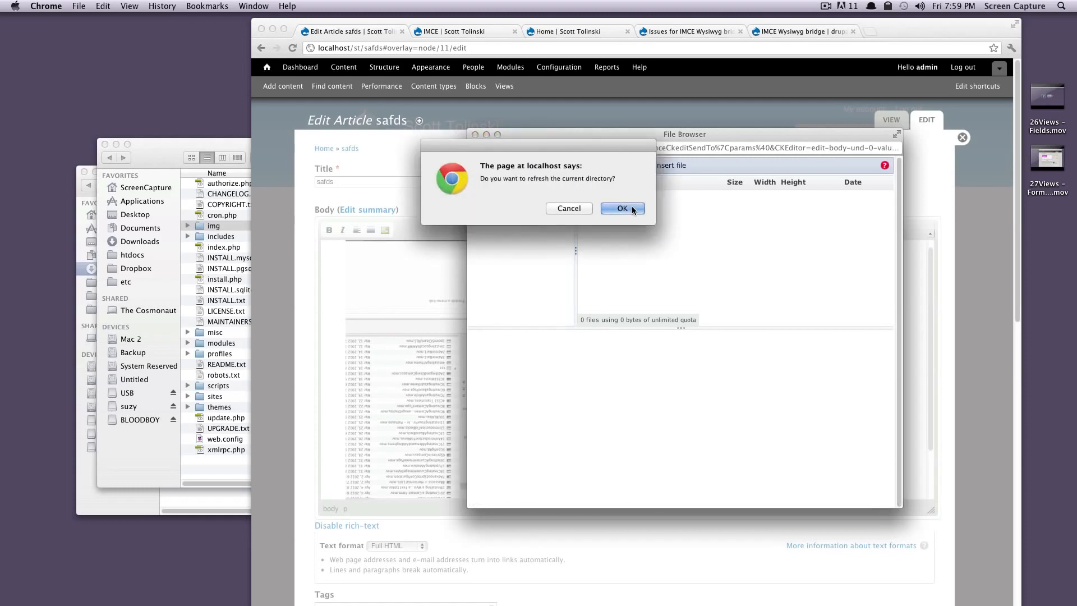
{"action": "left_click", "coordinate": [624, 208]}
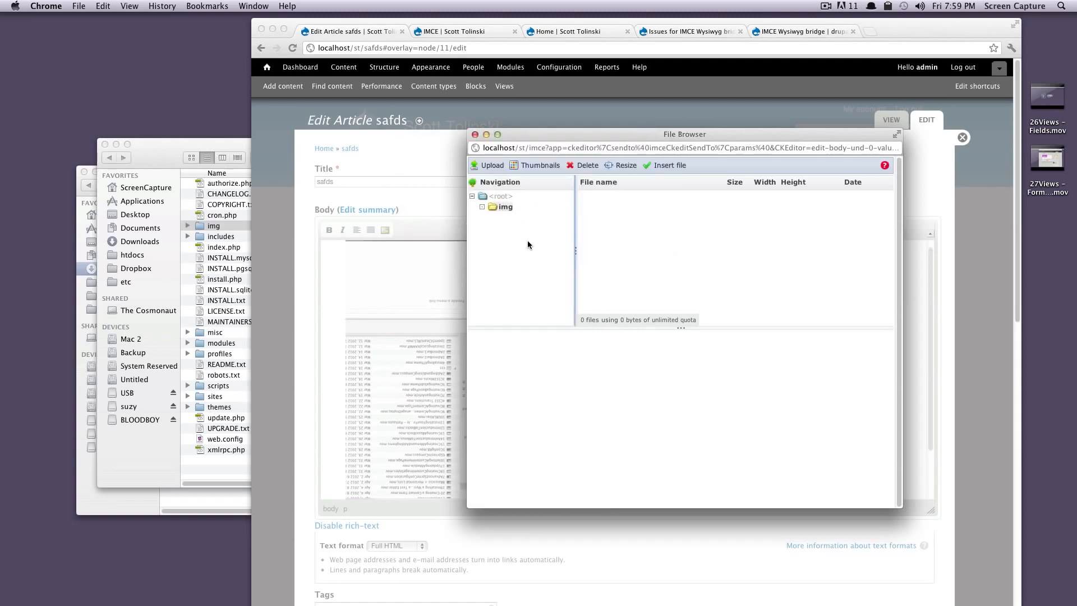
Step: Upload Screen Shot 2012-04-20 at 7.59.41 PM.png from the Desktop to img, creating Small, Medium and Large thumbnails
{"action": "left_click", "coordinate": [493, 165]}
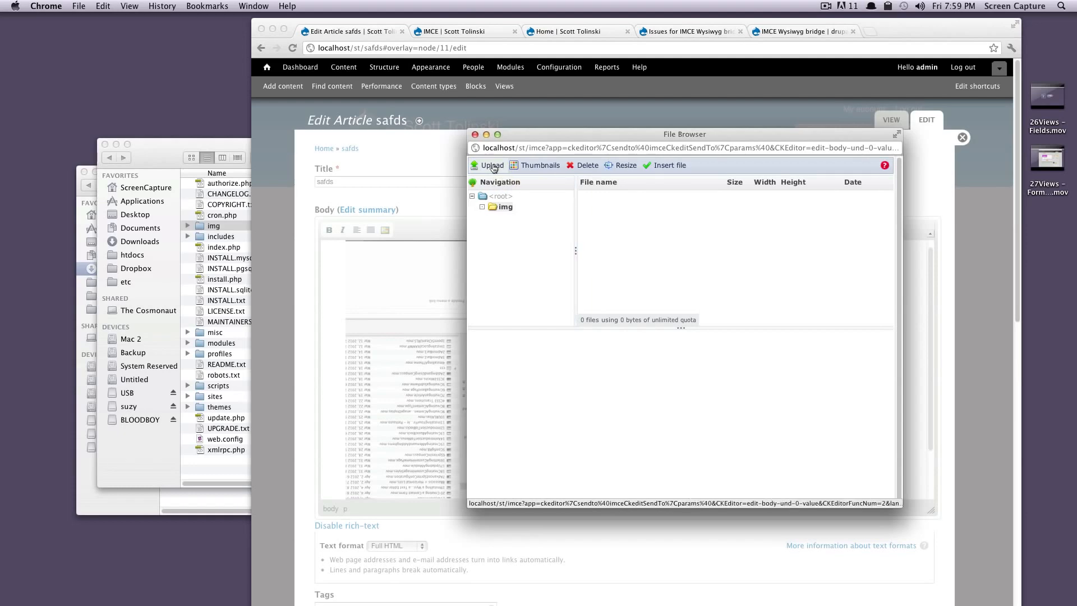
{"action": "left_click", "coordinate": [505, 203]}
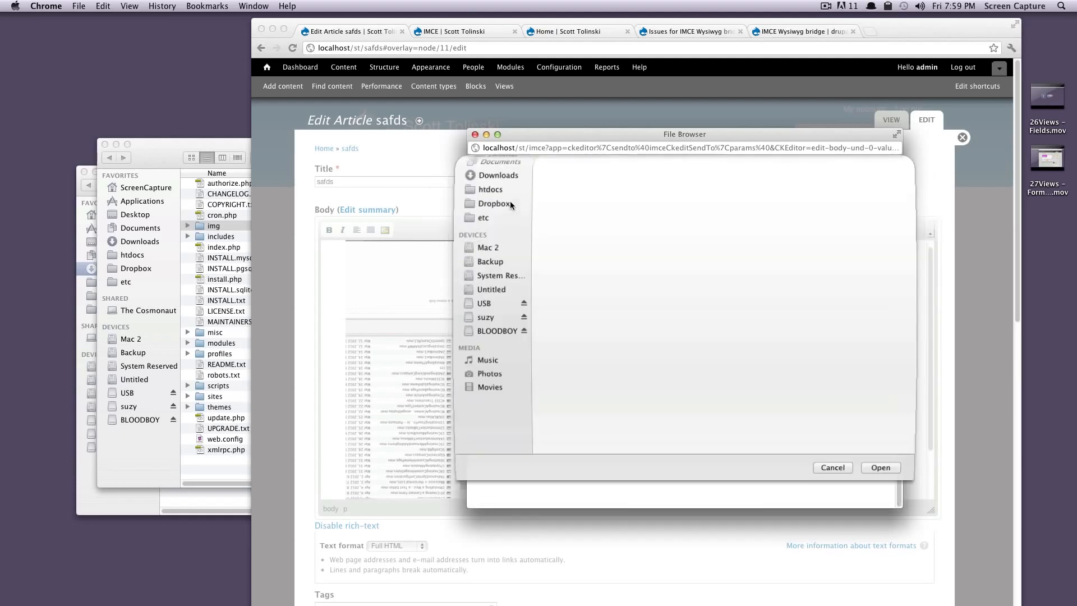
{"action": "scroll", "coordinate": [647, 269], "scroll_direction": "down", "scroll_amount": 5}
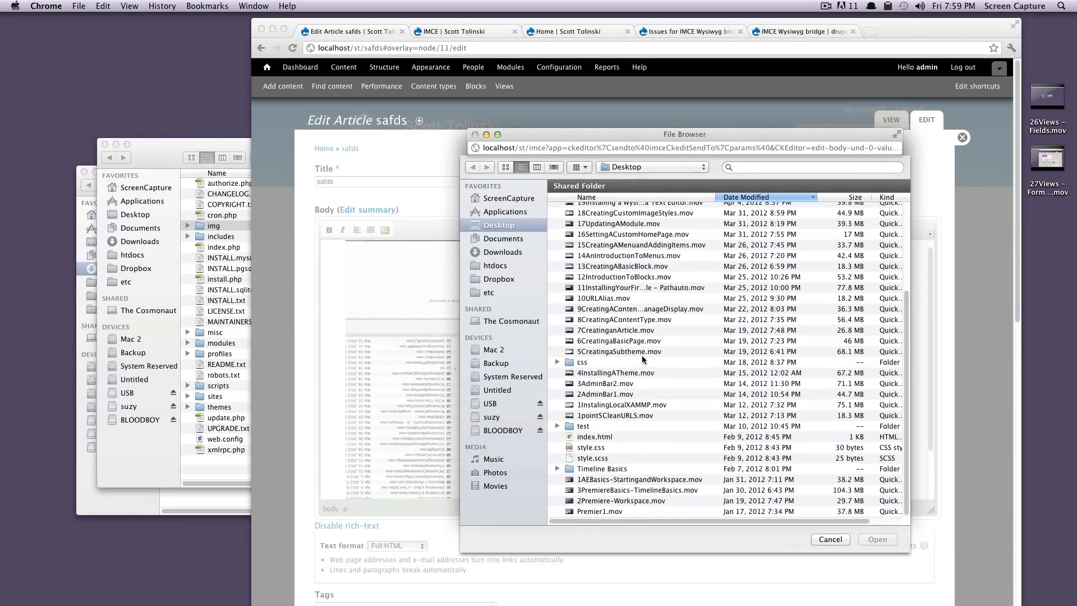
{"action": "scroll", "coordinate": [645, 325], "scroll_direction": "up", "scroll_amount": 6}
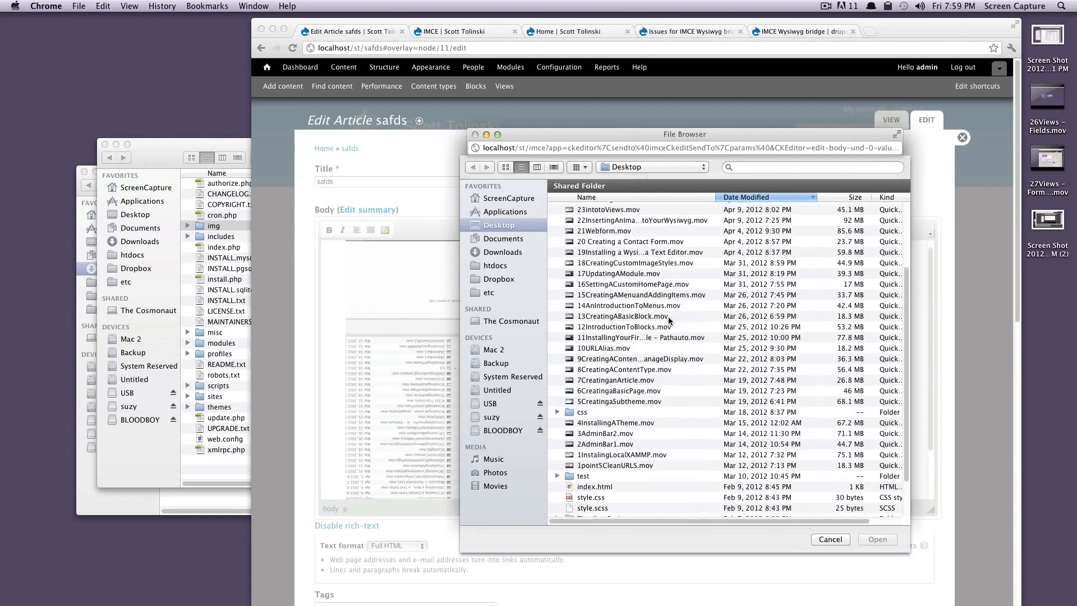
{"action": "left_click", "coordinate": [637, 207]}
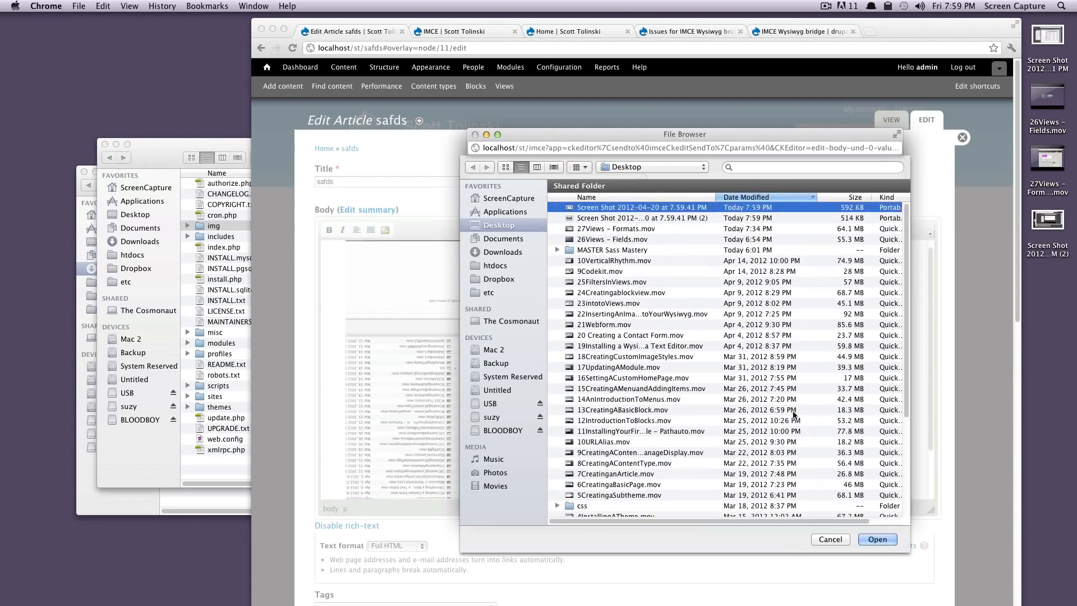
{"action": "left_click", "coordinate": [873, 536]}
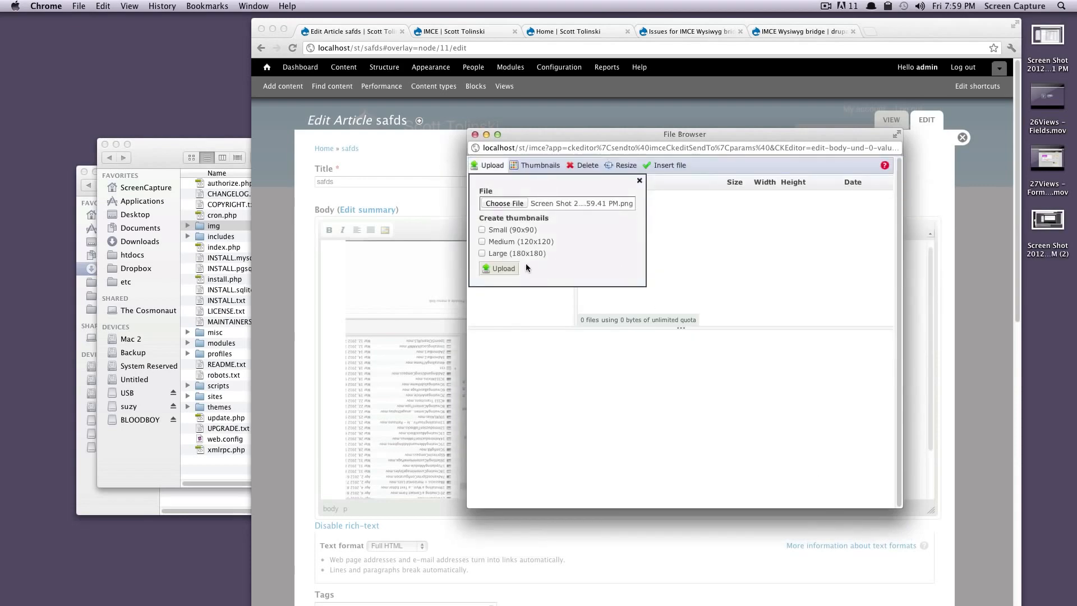
{"action": "left_click", "coordinate": [481, 242]}
{"action": "left_click", "coordinate": [482, 254]}
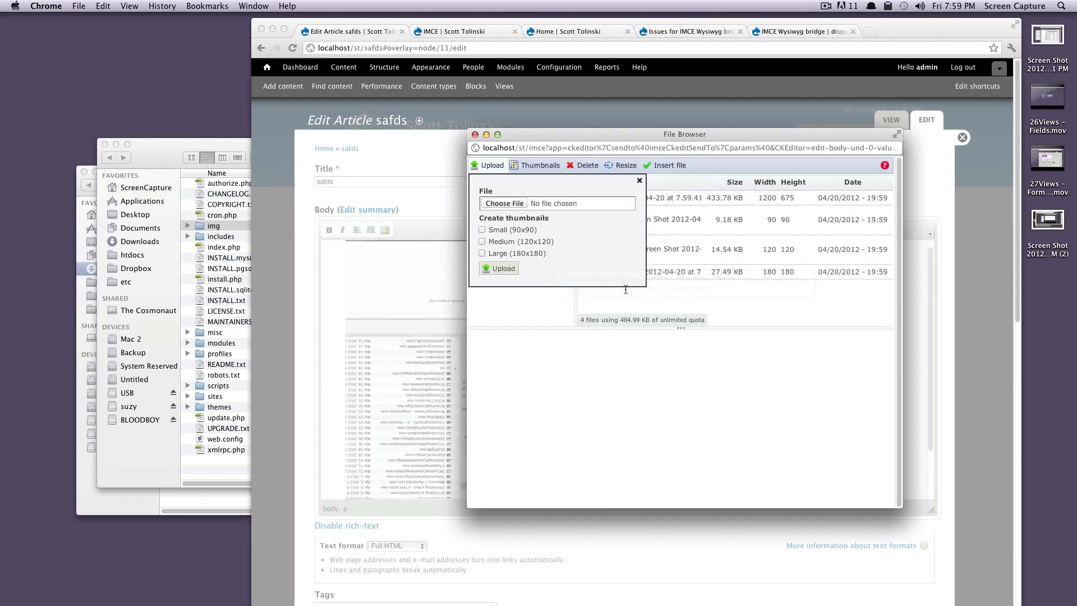
{"action": "left_click", "coordinate": [640, 182]}
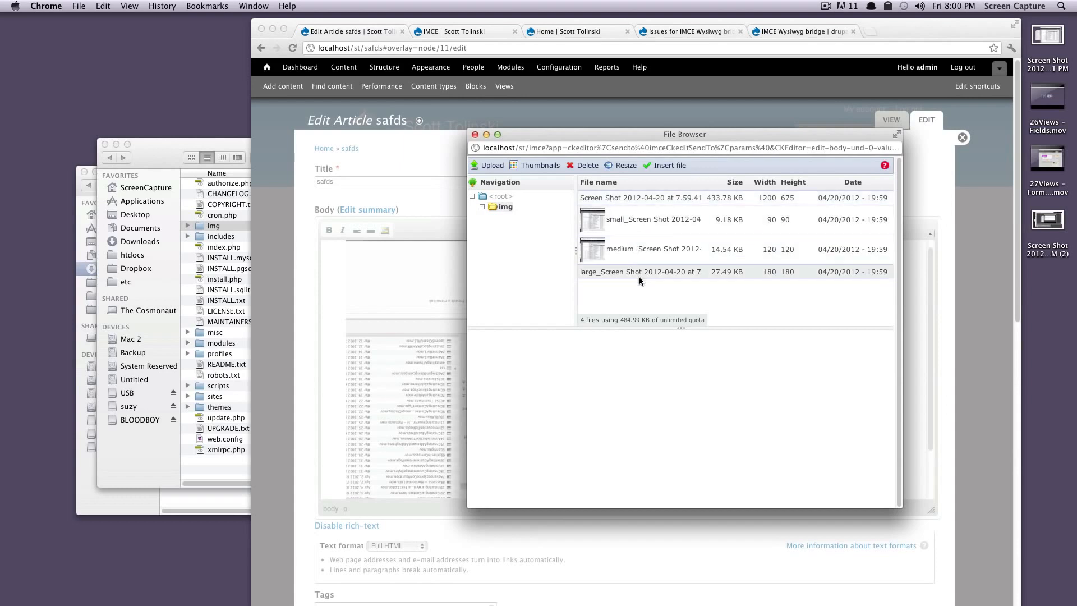
Step: Preview the uploaded screenshot and its thumbnails, and choose the large 180x180 version as the file to insert
{"action": "left_click", "coordinate": [633, 193]}
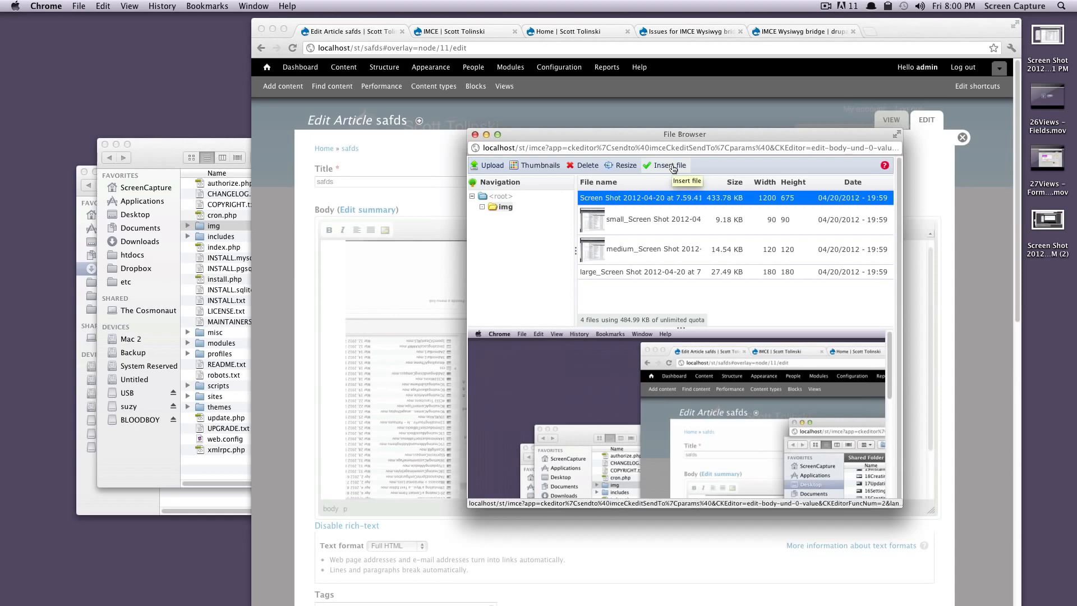
{"action": "left_click", "coordinate": [639, 273]}
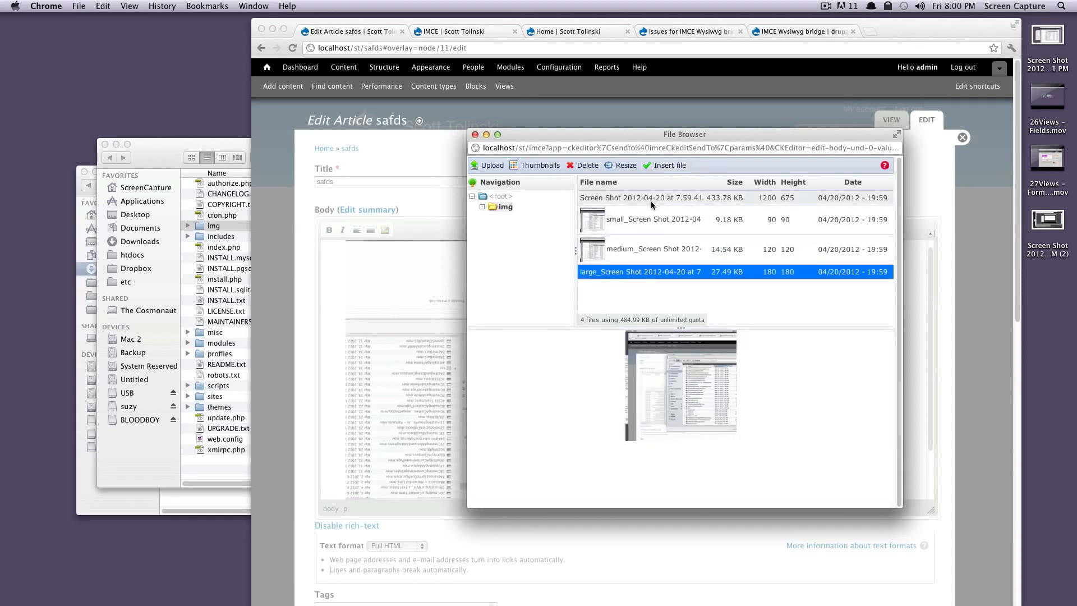
{"action": "left_click", "coordinate": [651, 220]}
{"action": "left_click", "coordinate": [655, 252]}
{"action": "left_click", "coordinate": [652, 274]}
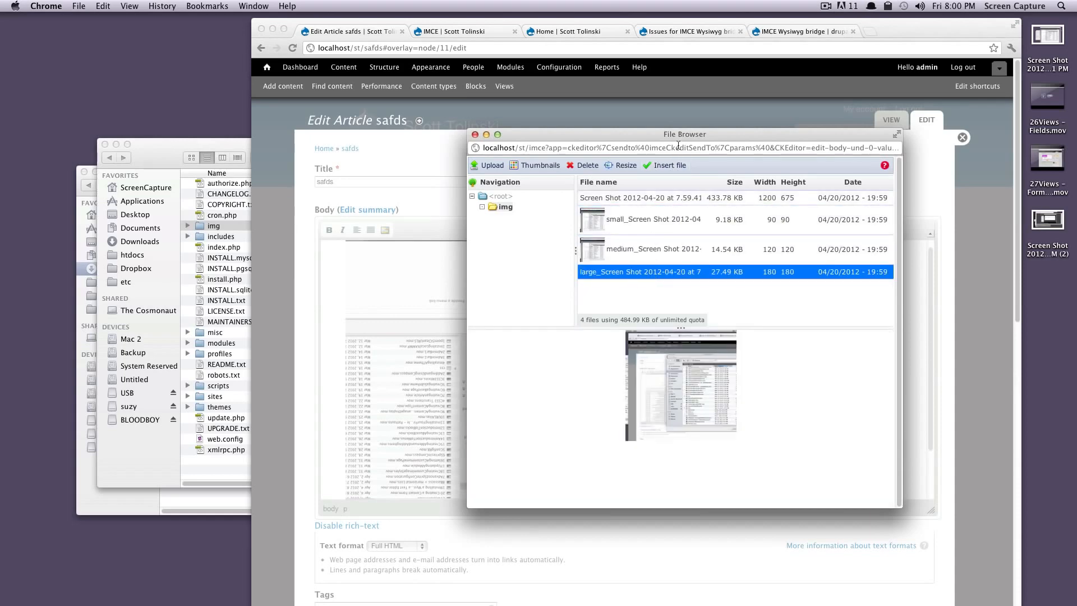
{"action": "left_click", "coordinate": [663, 166]}
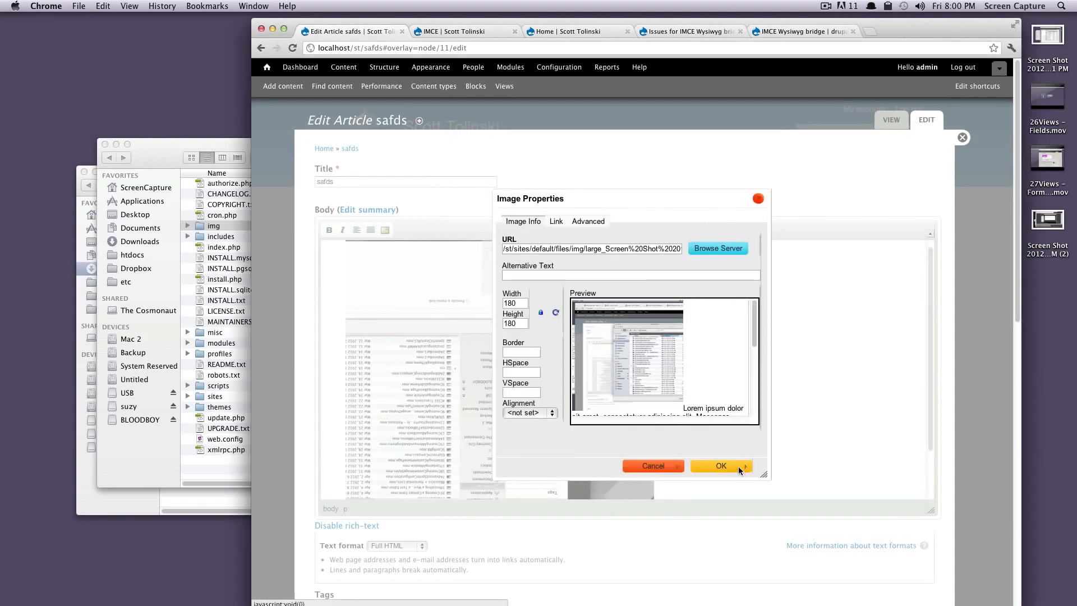
Step: Look over the image's Advanced and Link properties and place the large thumbnail in the article's Body
{"action": "left_click", "coordinate": [592, 224]}
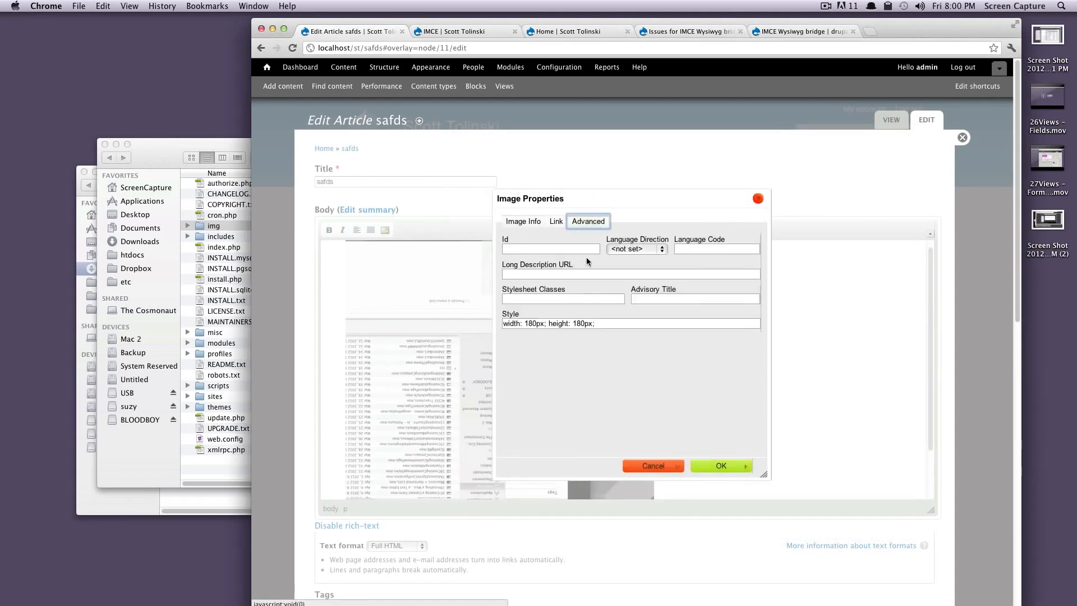
{"action": "left_click", "coordinate": [557, 222]}
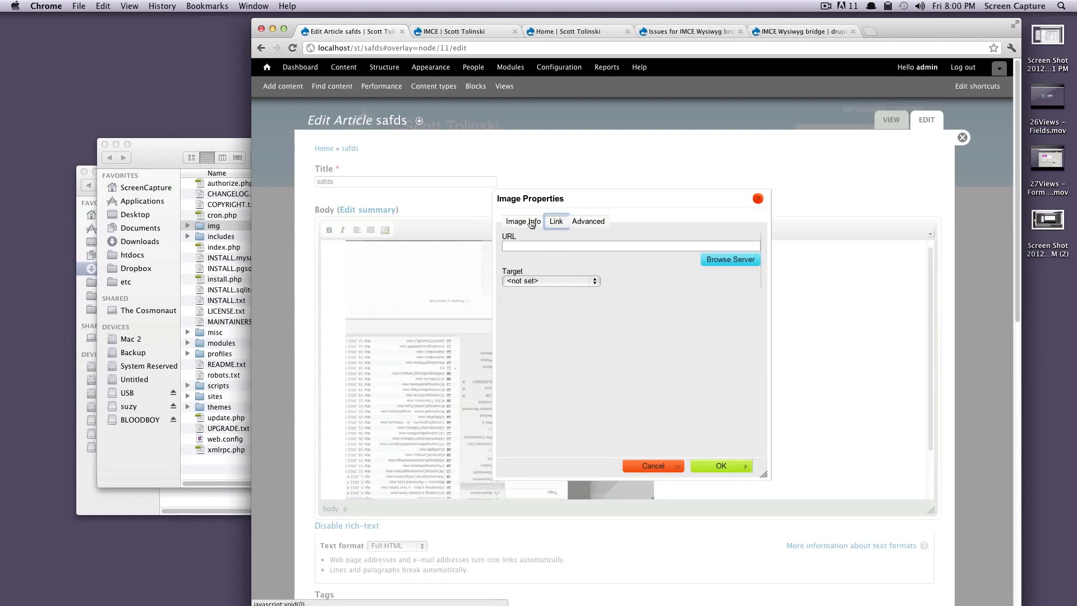
{"action": "left_click", "coordinate": [531, 223]}
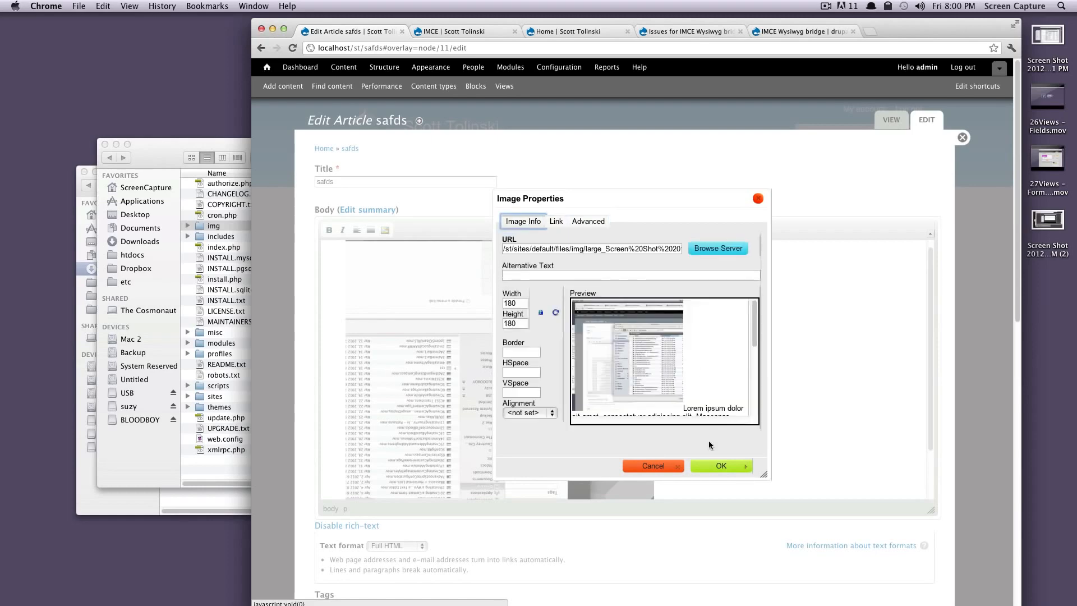
{"action": "left_click", "coordinate": [726, 466]}
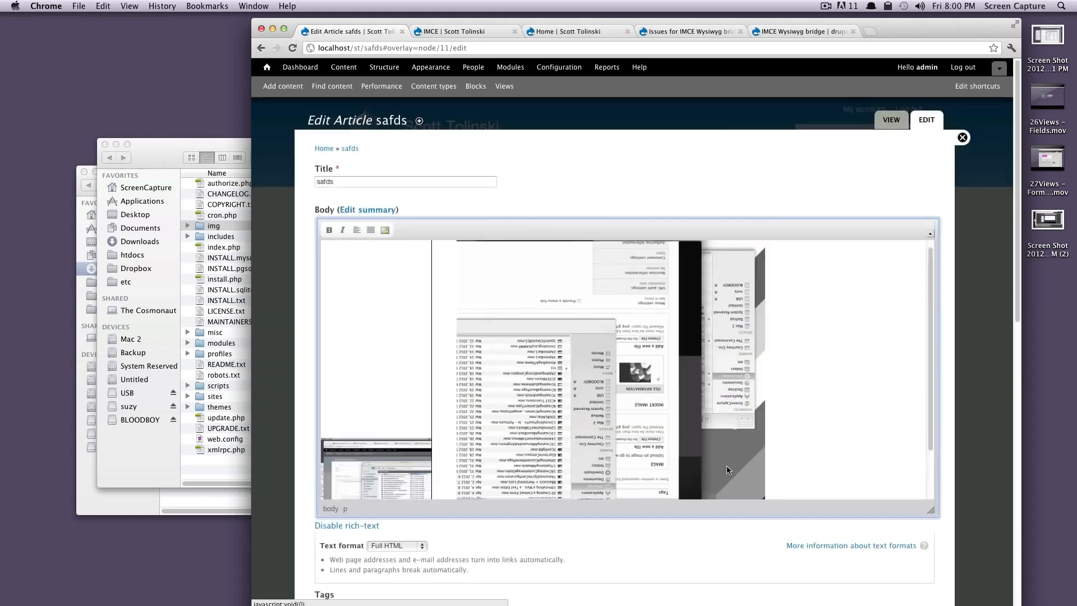
Step: Check the placement of the inserted large thumbnail in the Body and select it
{"action": "scroll", "coordinate": [391, 390], "scroll_direction": "down", "scroll_amount": 3}
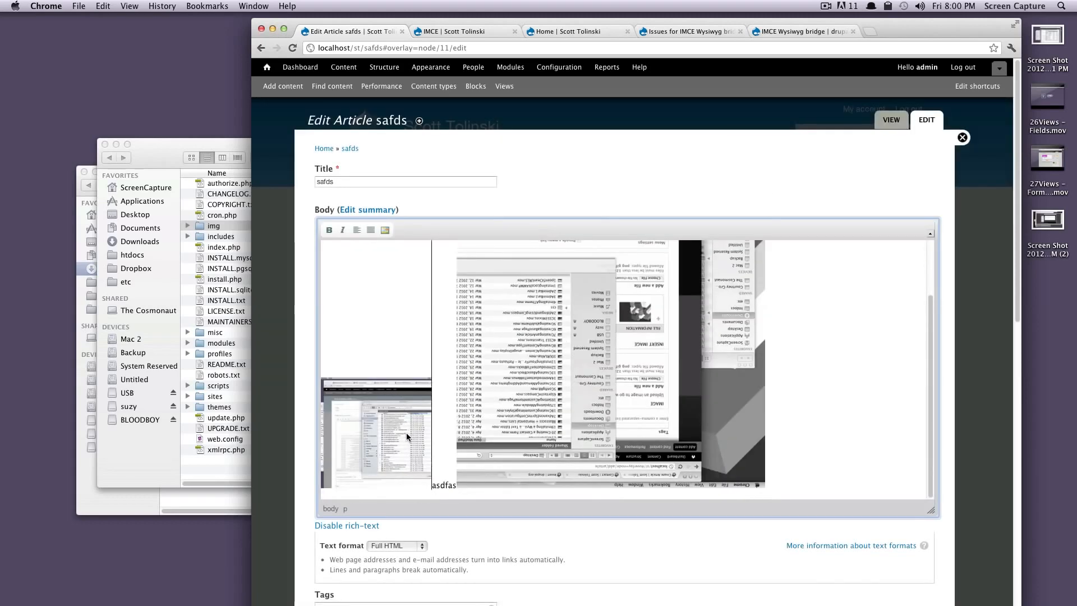
{"action": "left_click", "coordinate": [391, 425]}
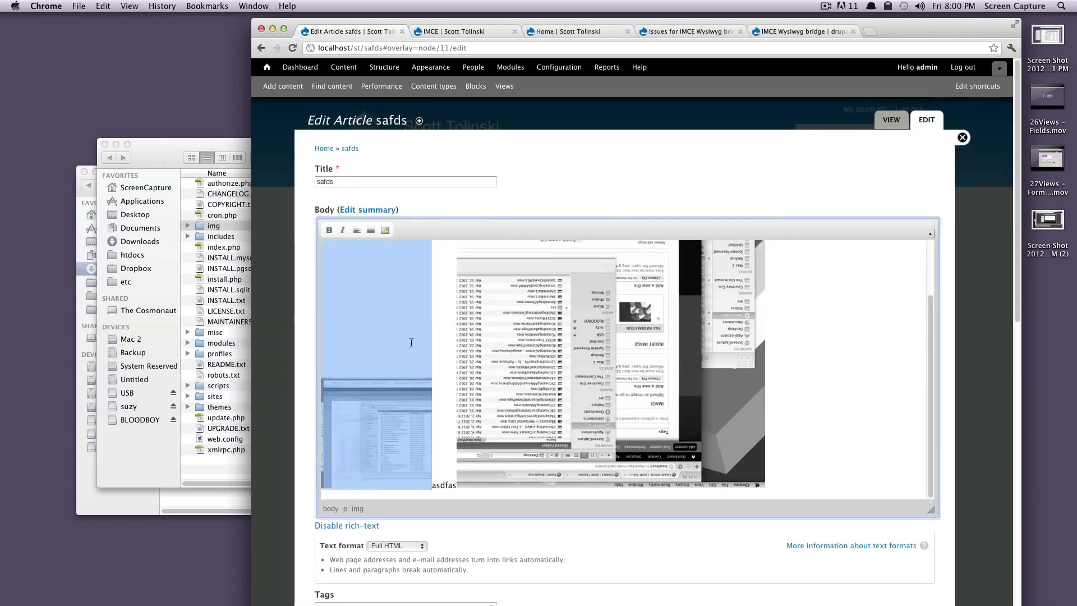
{"action": "scroll", "coordinate": [451, 466], "scroll_direction": "down", "scroll_amount": 3}
{"action": "scroll", "coordinate": [483, 411], "scroll_direction": "up", "scroll_amount": 3}
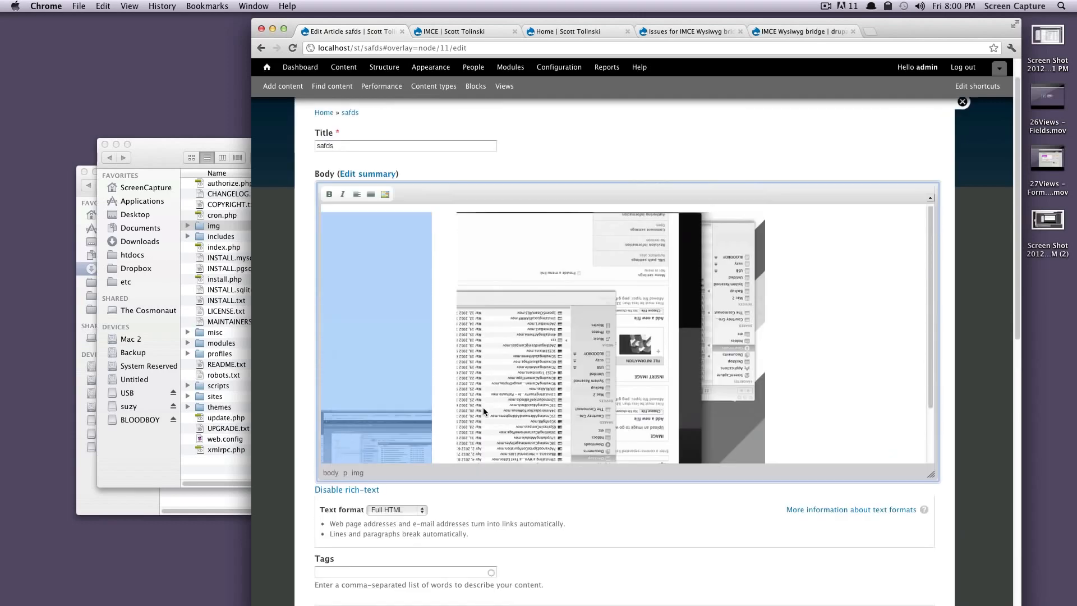
{"action": "left_click", "coordinate": [867, 303]}
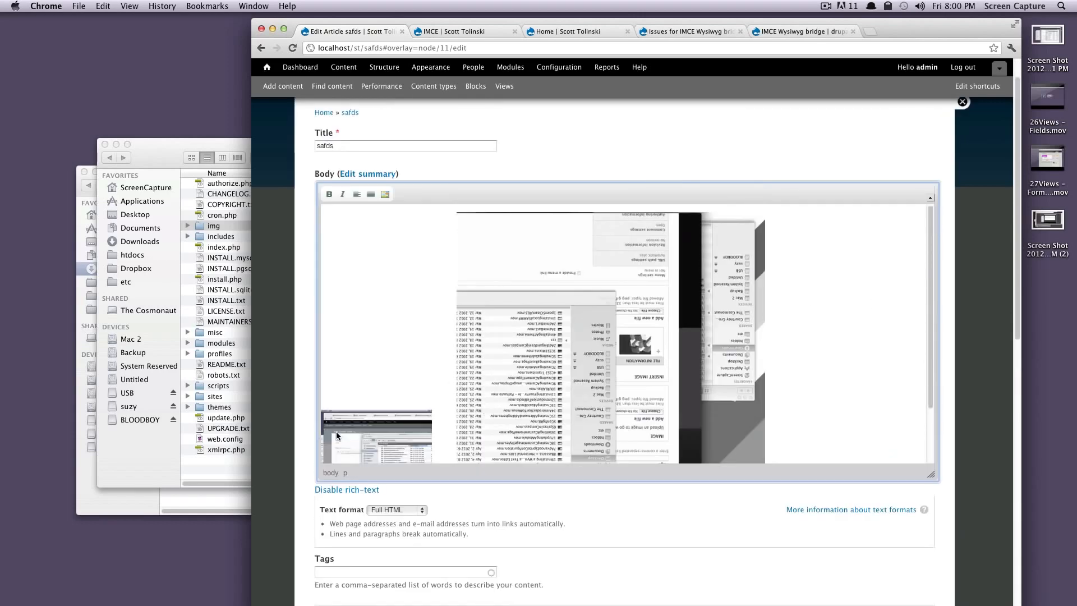
{"action": "scroll", "coordinate": [416, 357], "scroll_direction": "down", "scroll_amount": 3}
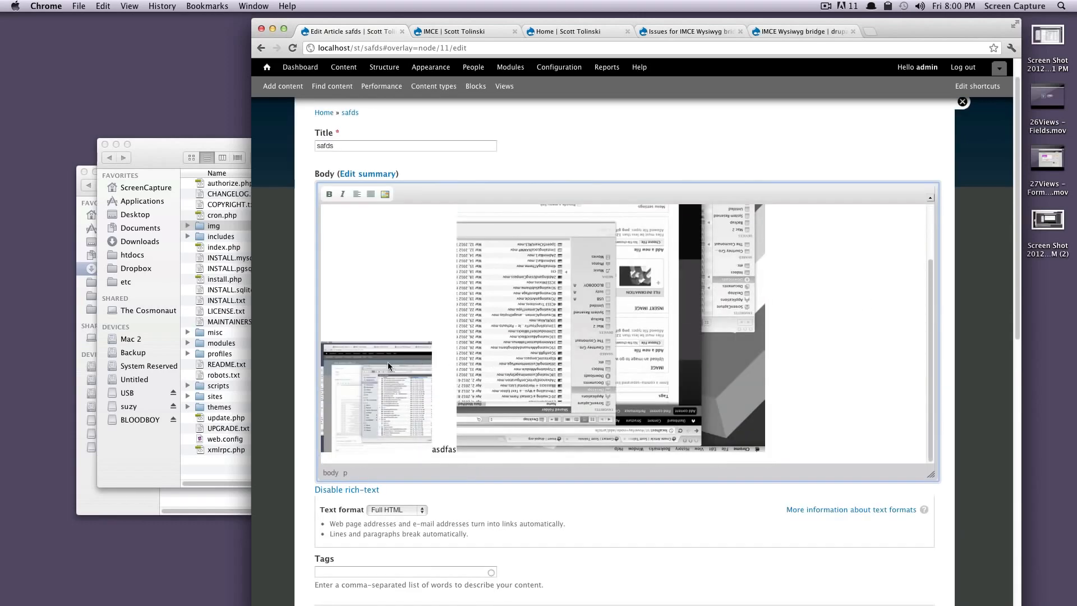
{"action": "left_click", "coordinate": [388, 362]}
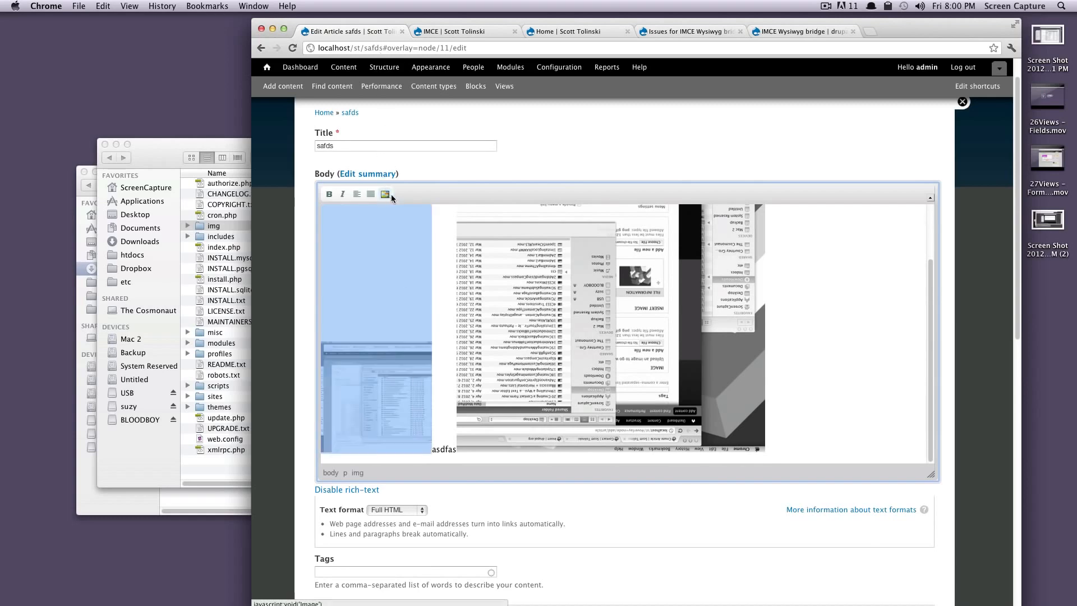